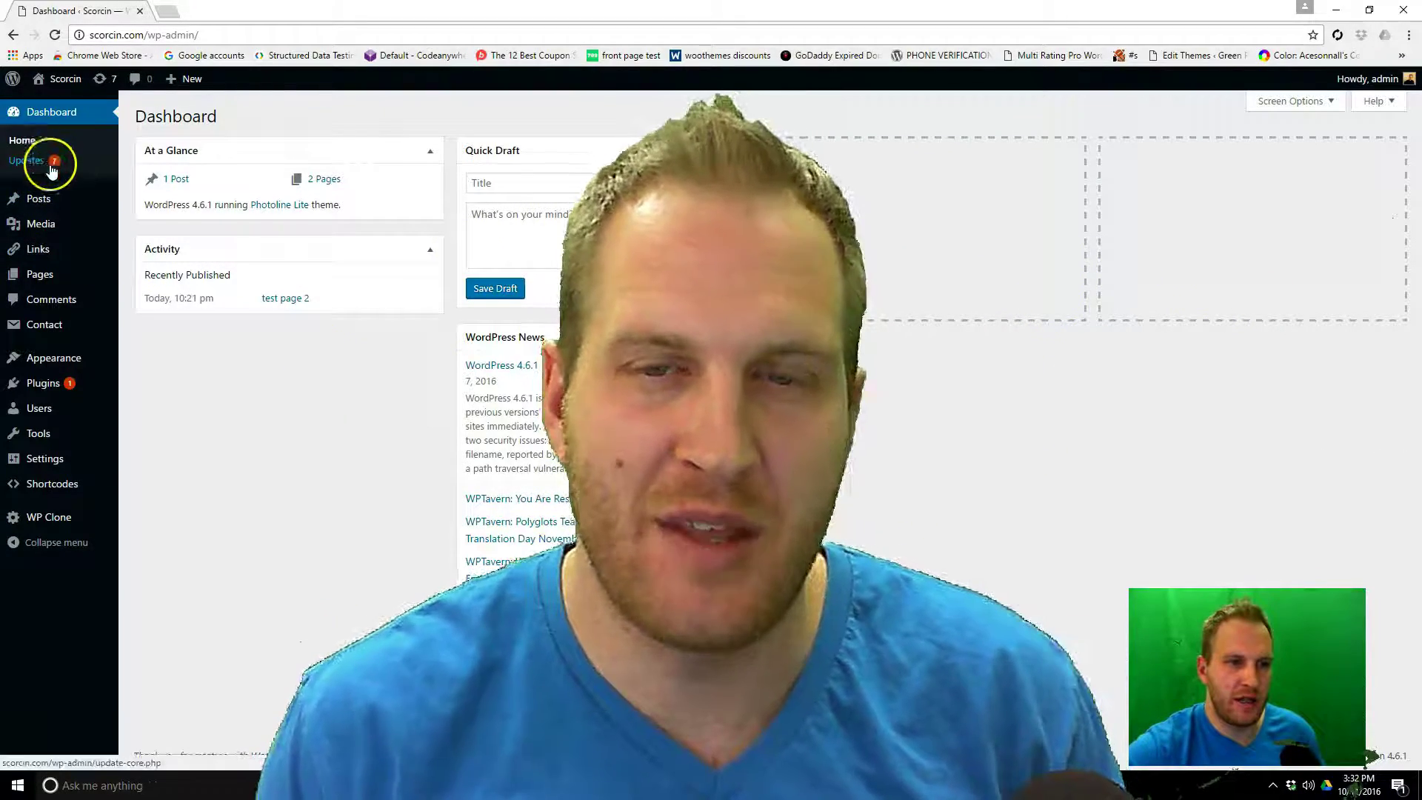
Open the Pages list to bring up the published test page 1 on the live site
left_click(34, 273)
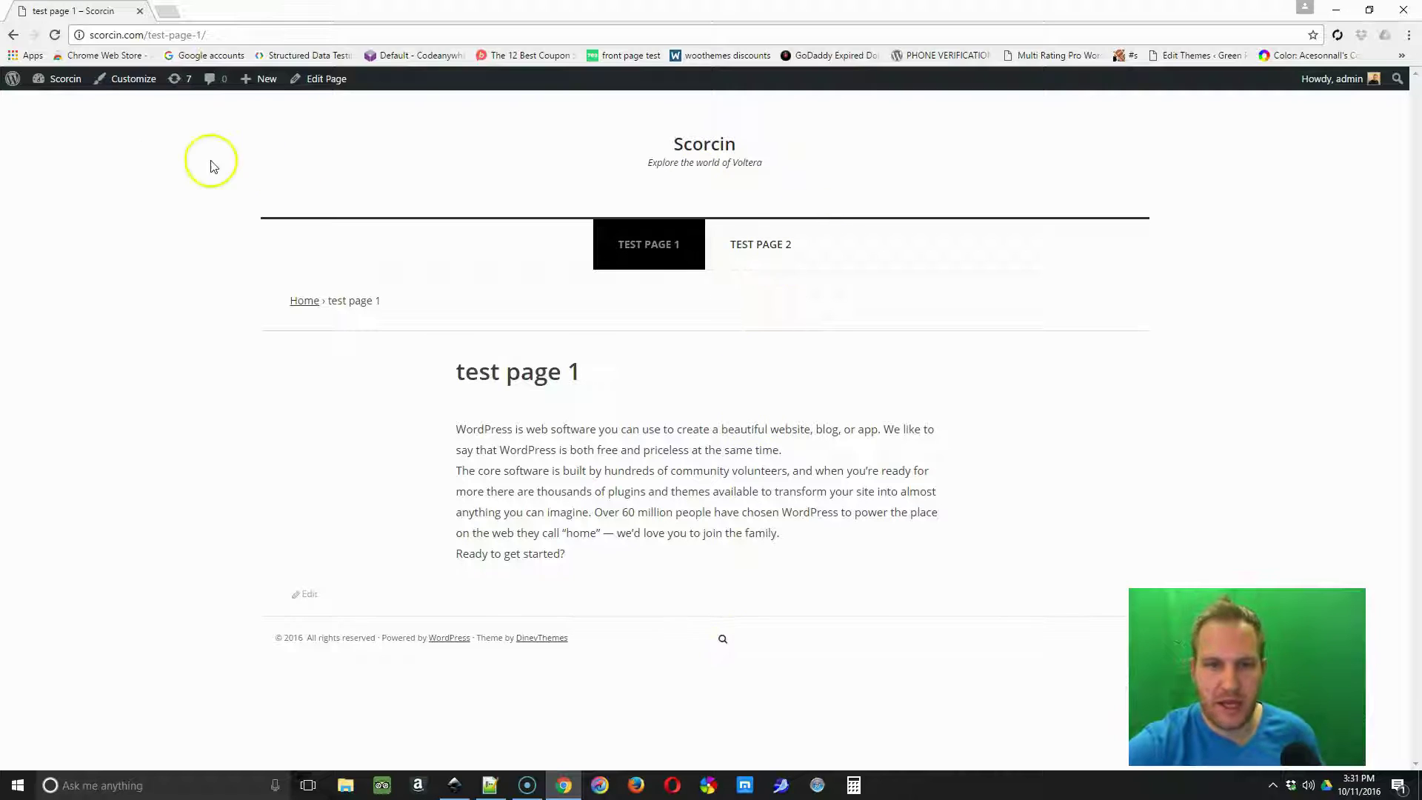
Go from the live site to the admin dashboard's All Pages list
mouse_move(72, 86)
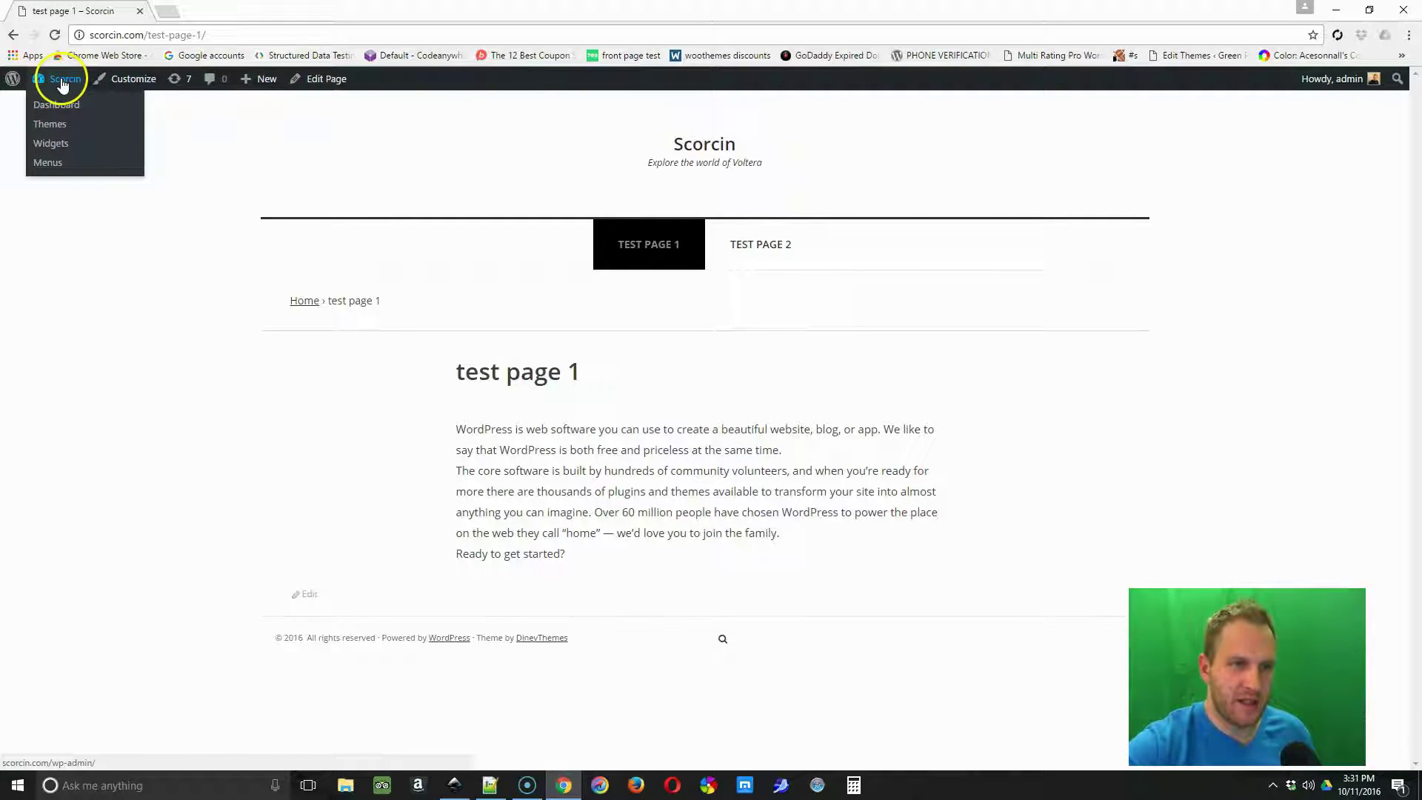
left_click(63, 86)
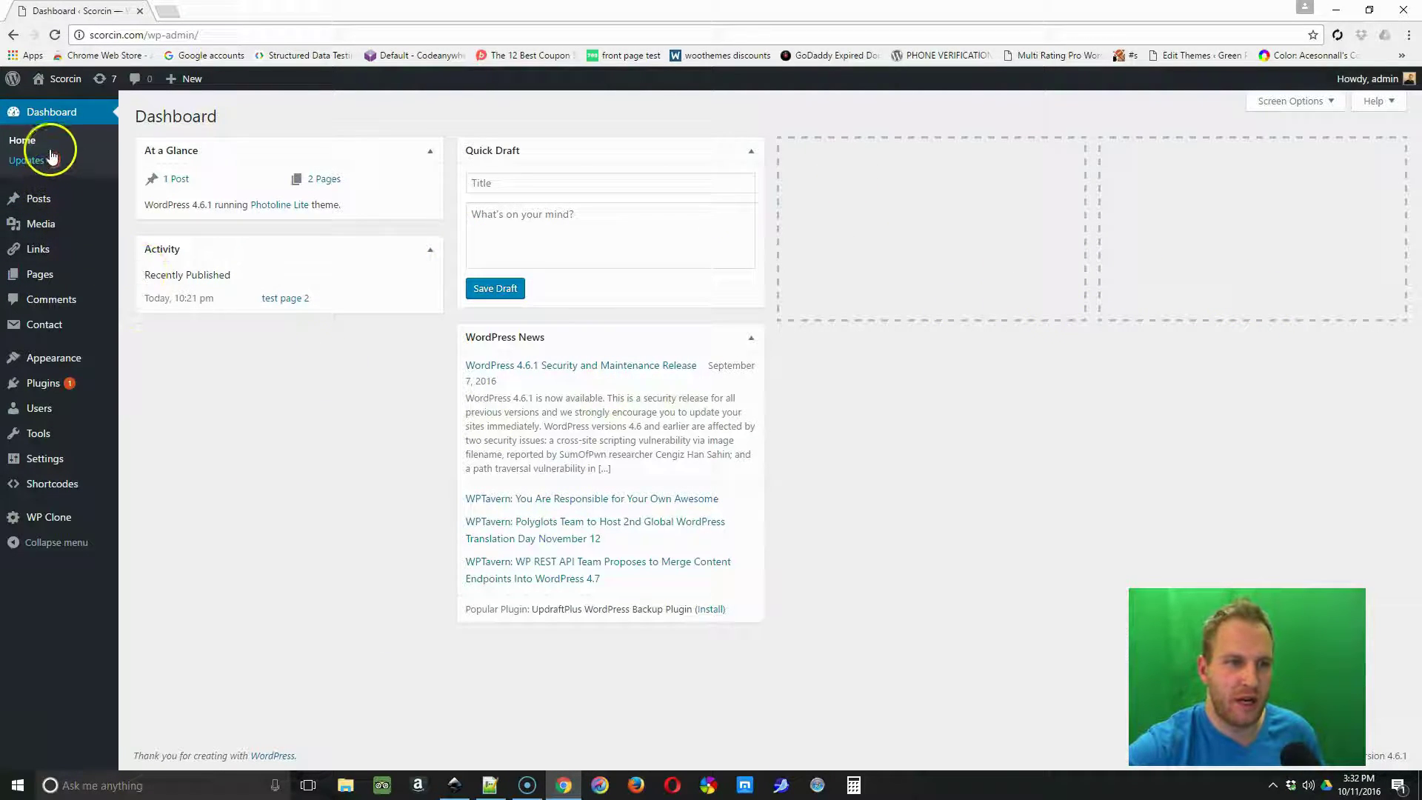
left_click(39, 280)
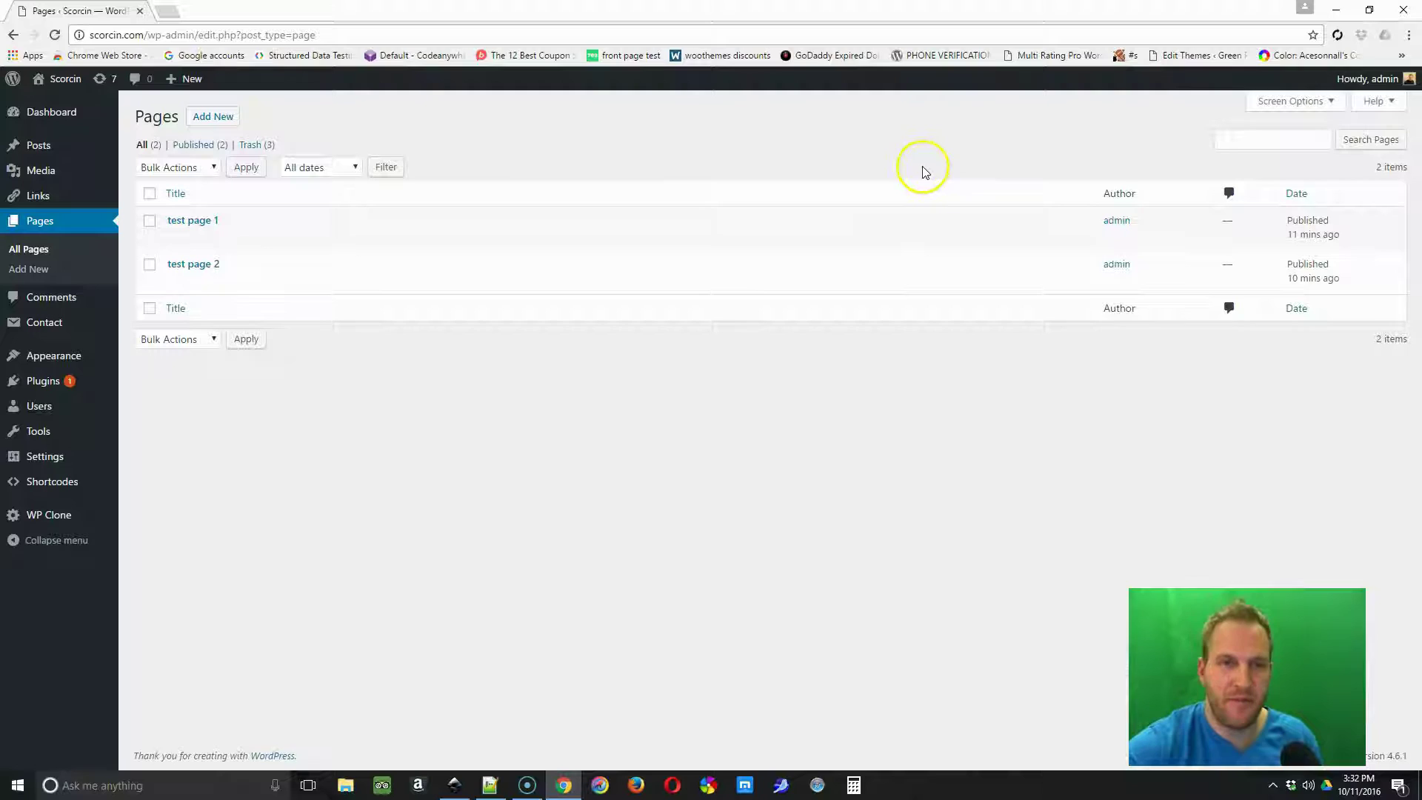
Search the pages by name and open test page 1 in the editor
left_click(1257, 140)
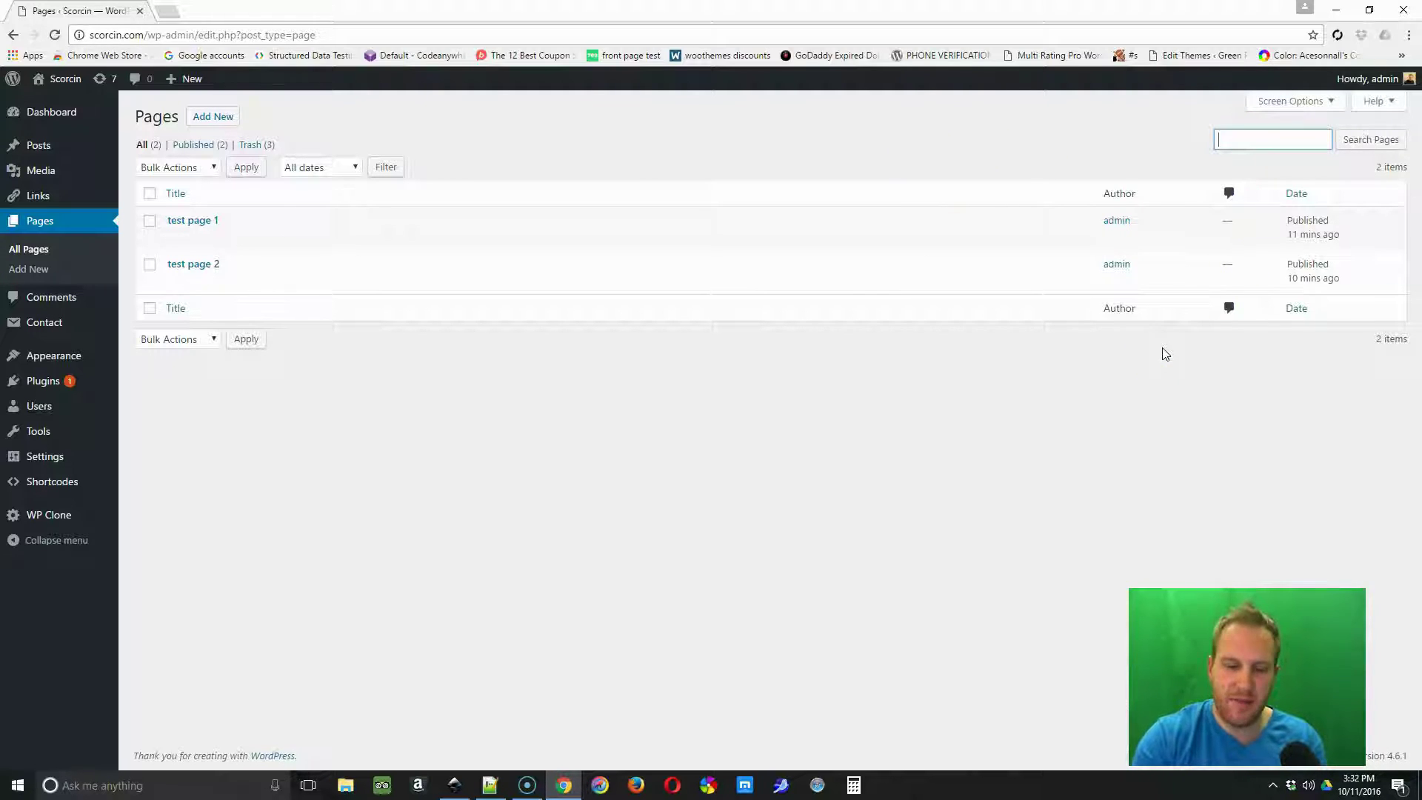
type("name of ")
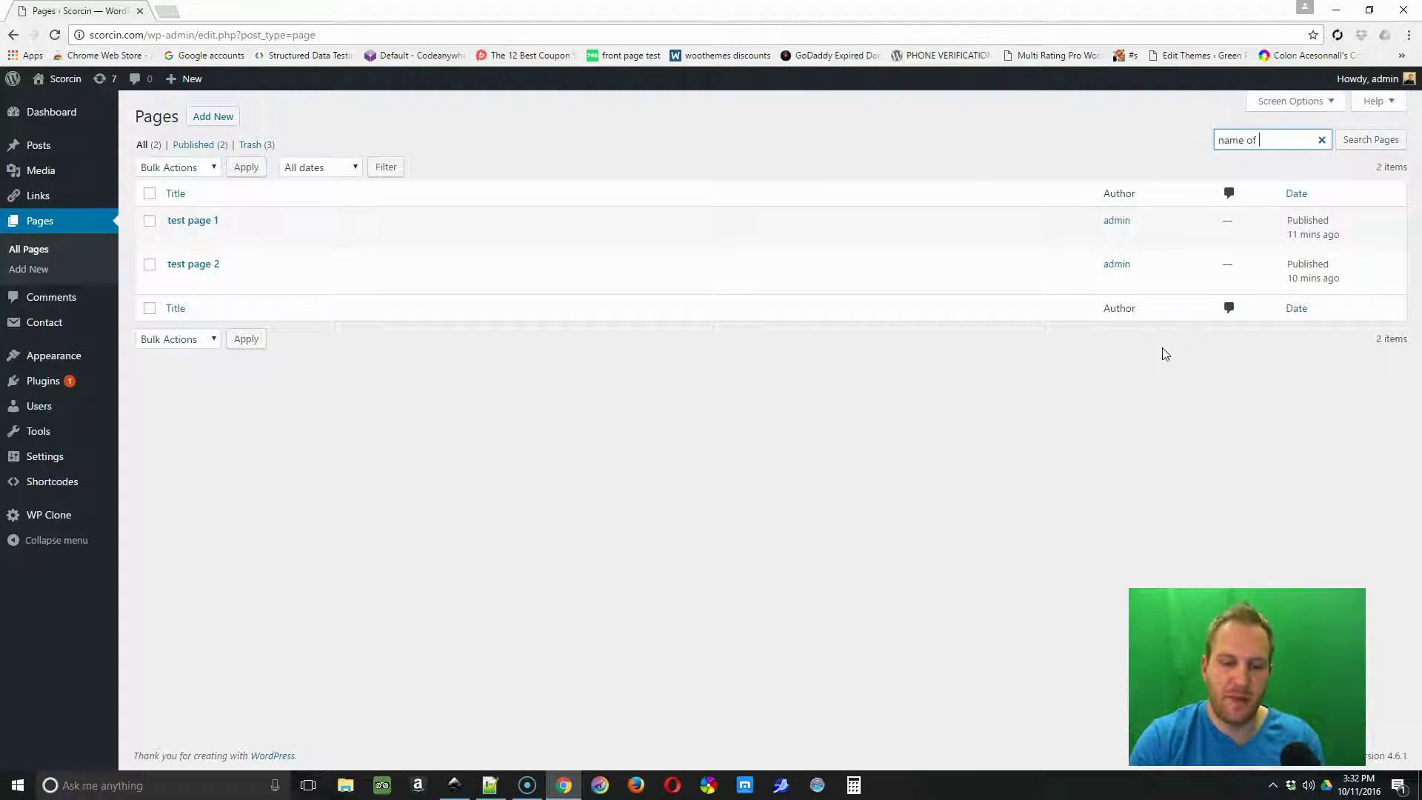
type("page")
left_click(1355, 141)
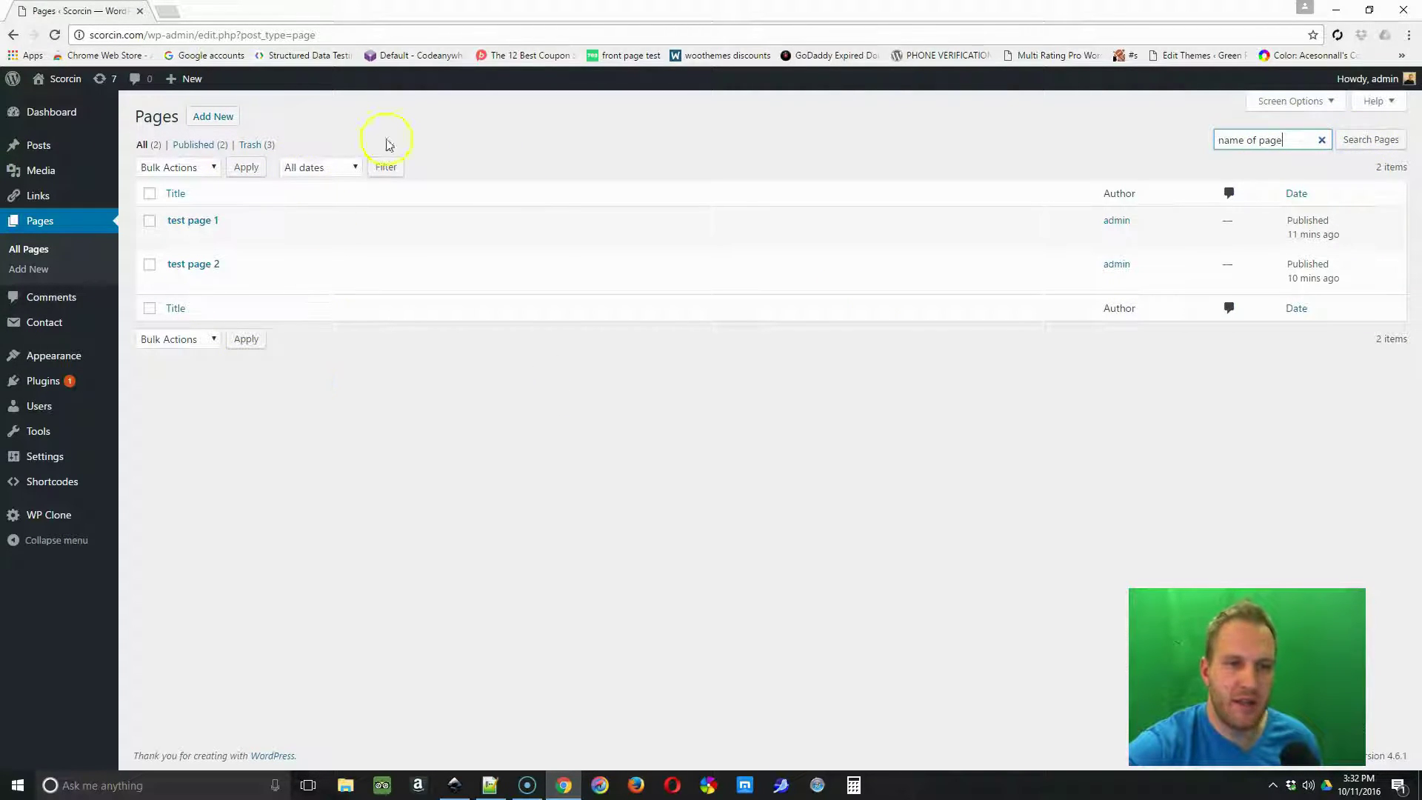
mouse_move(305, 222)
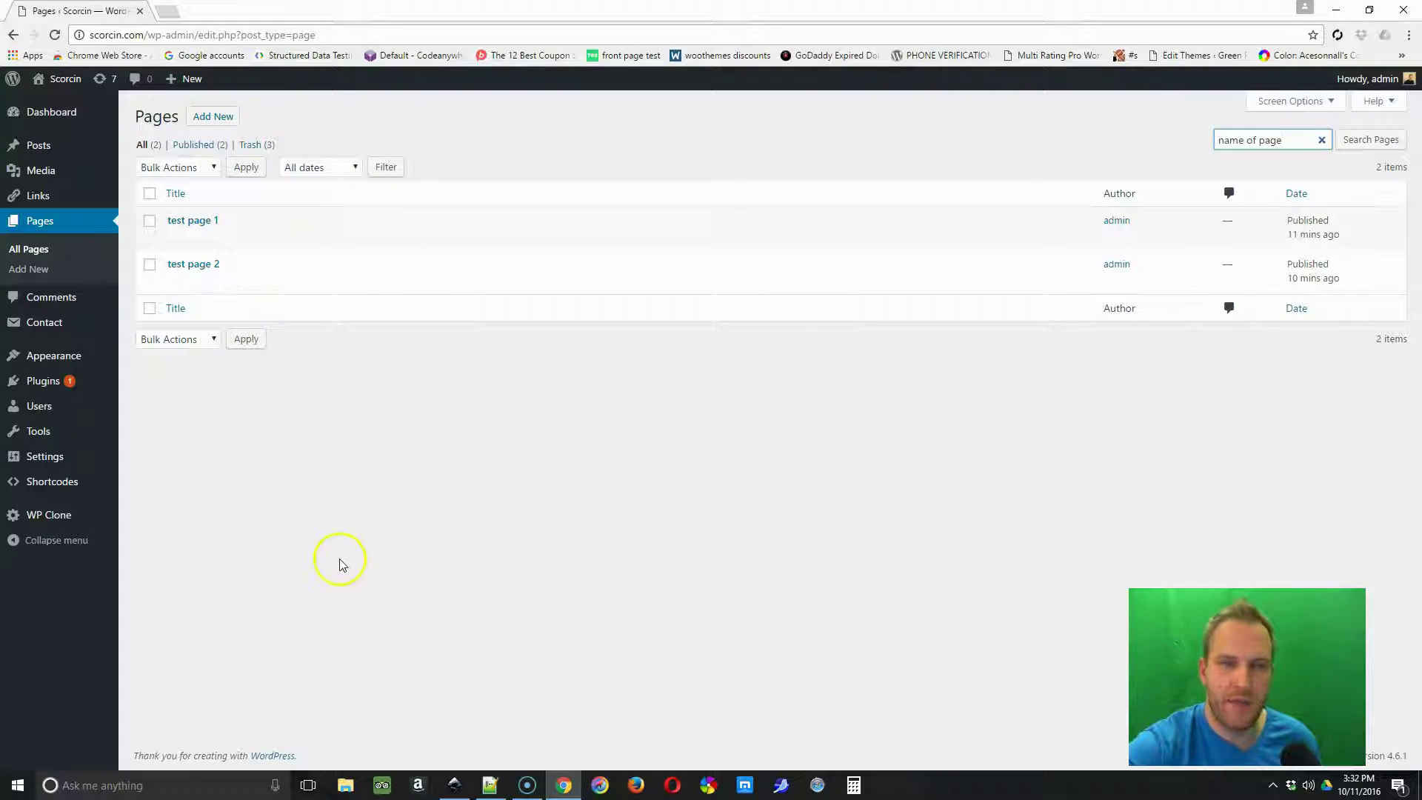
left_click(608, 522)
mouse_move(165, 232)
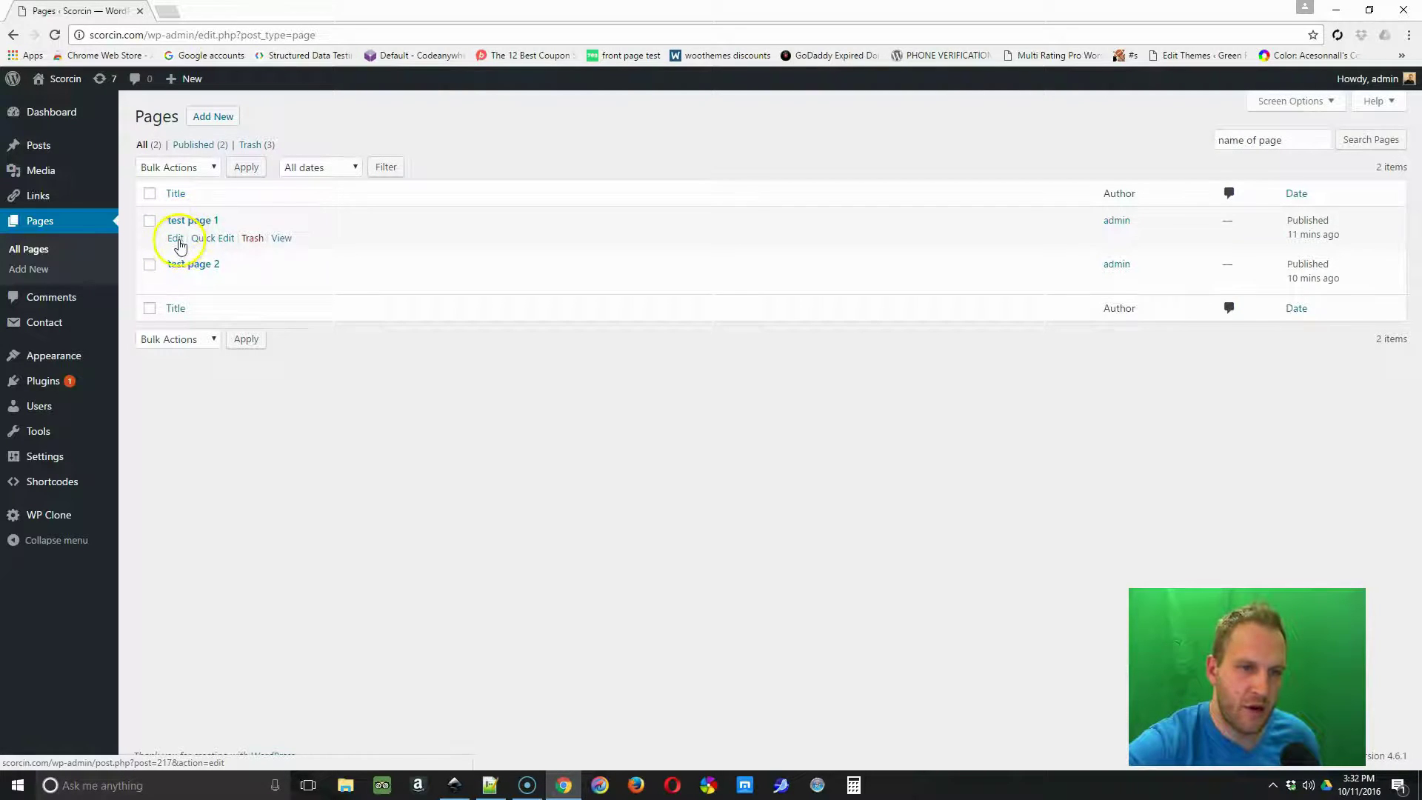
left_click(177, 240)
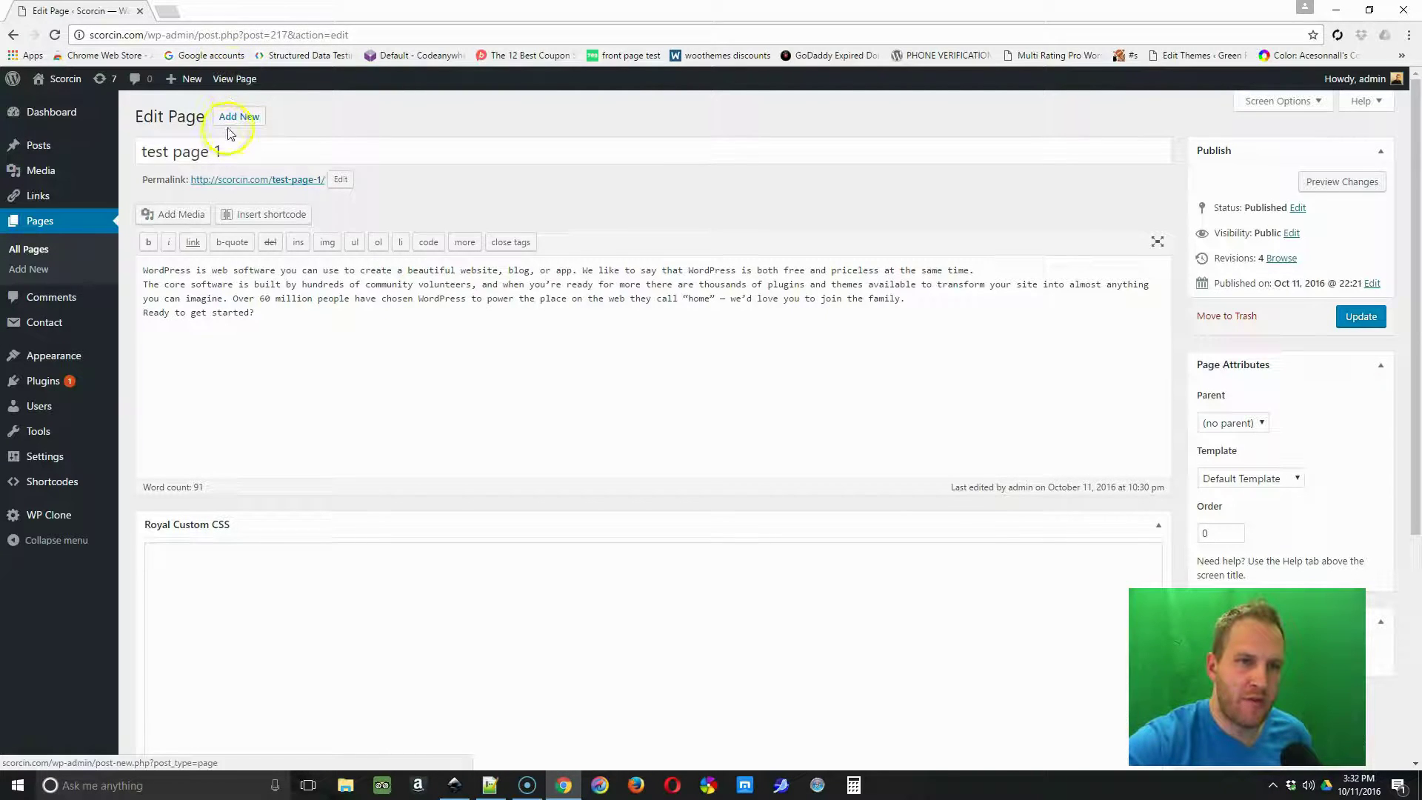
Open the live test page 1 in a new browser tab beside its editor and compare them
right_click(241, 85)
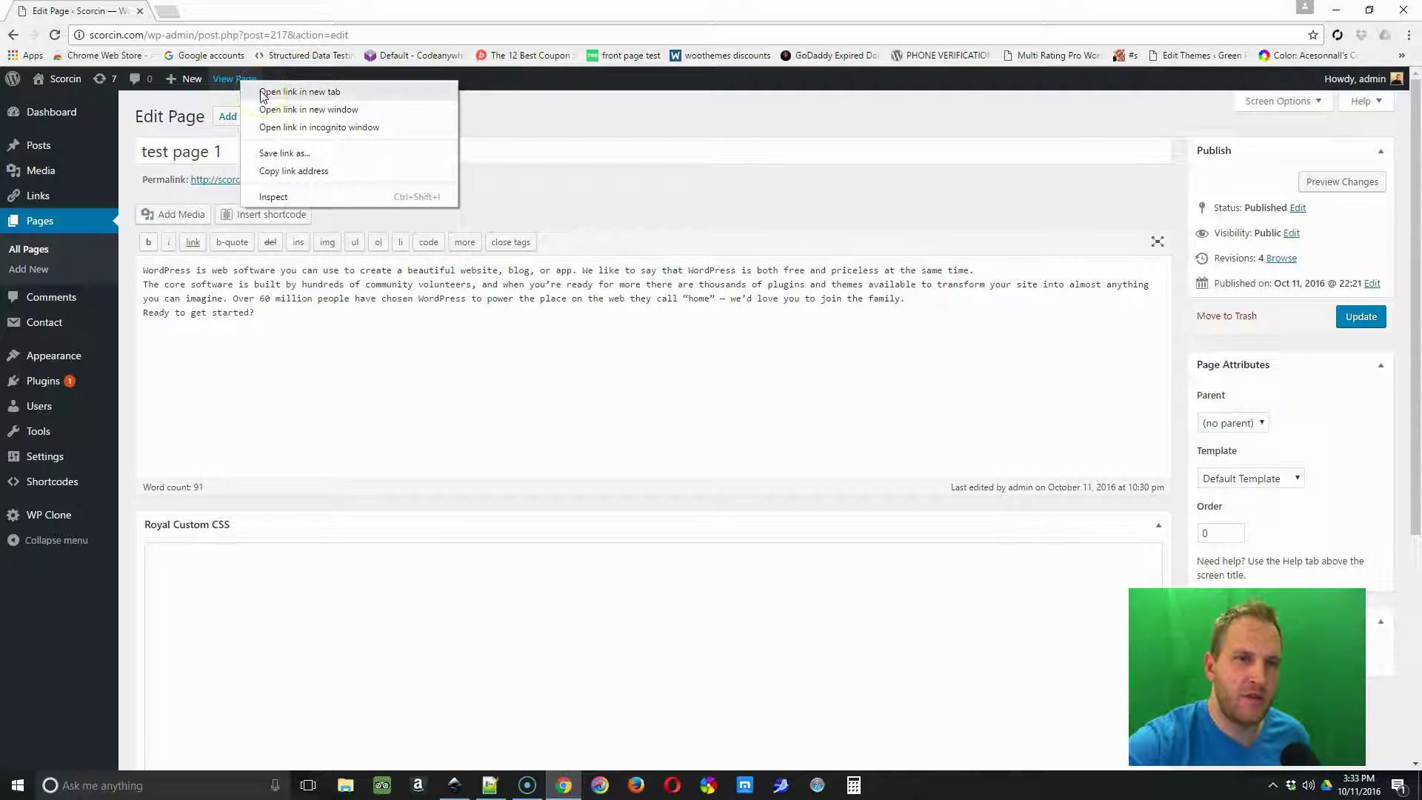
left_click(262, 92)
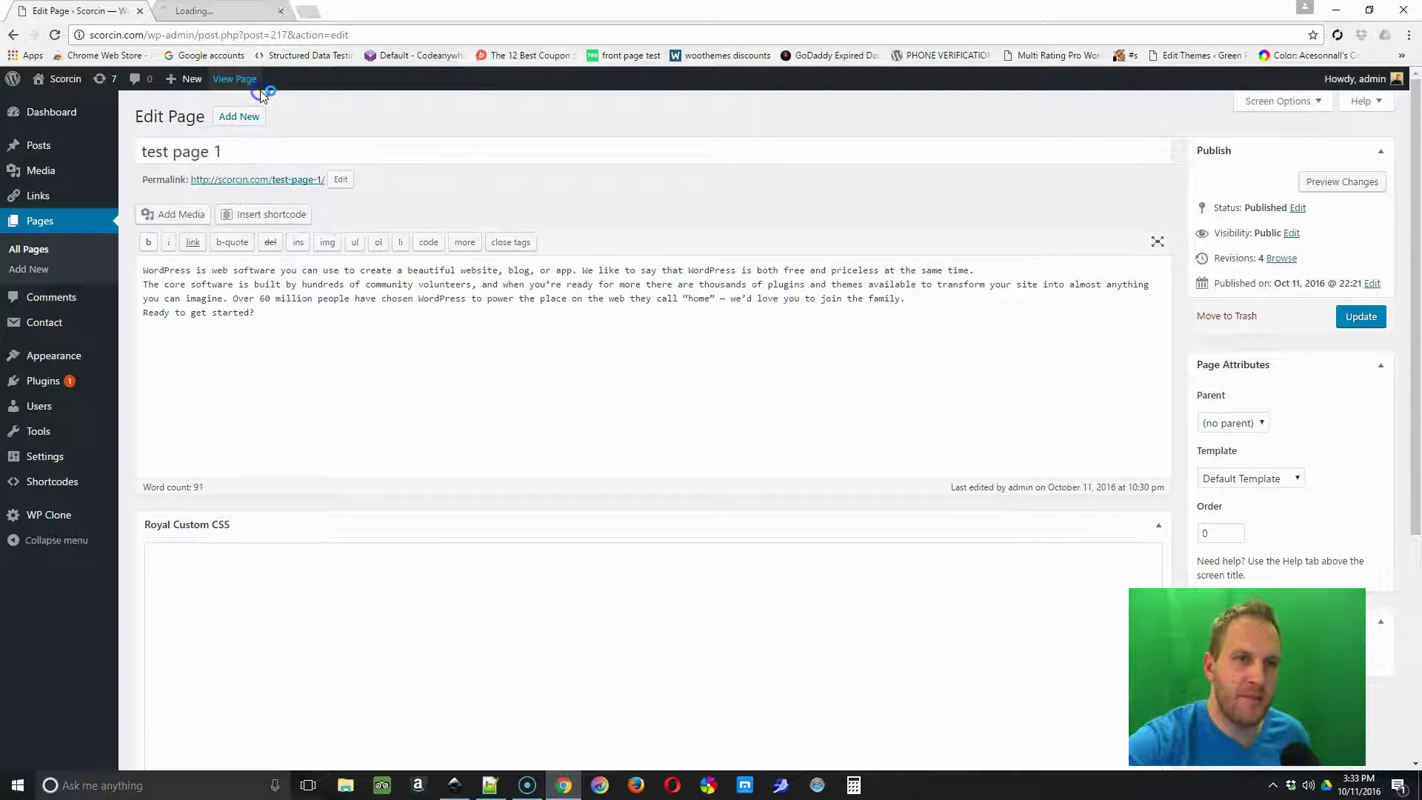
left_click(196, 11)
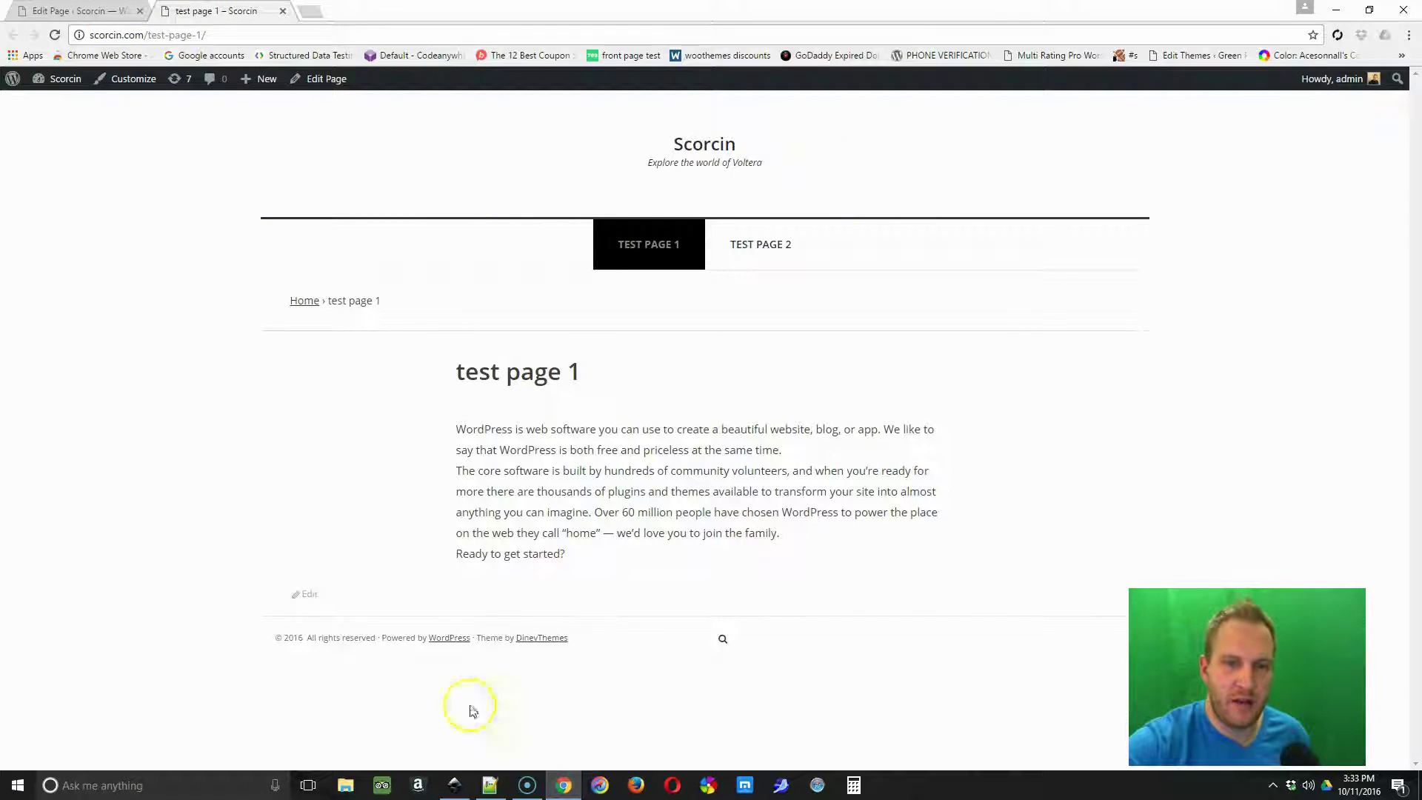
left_click(74, 11)
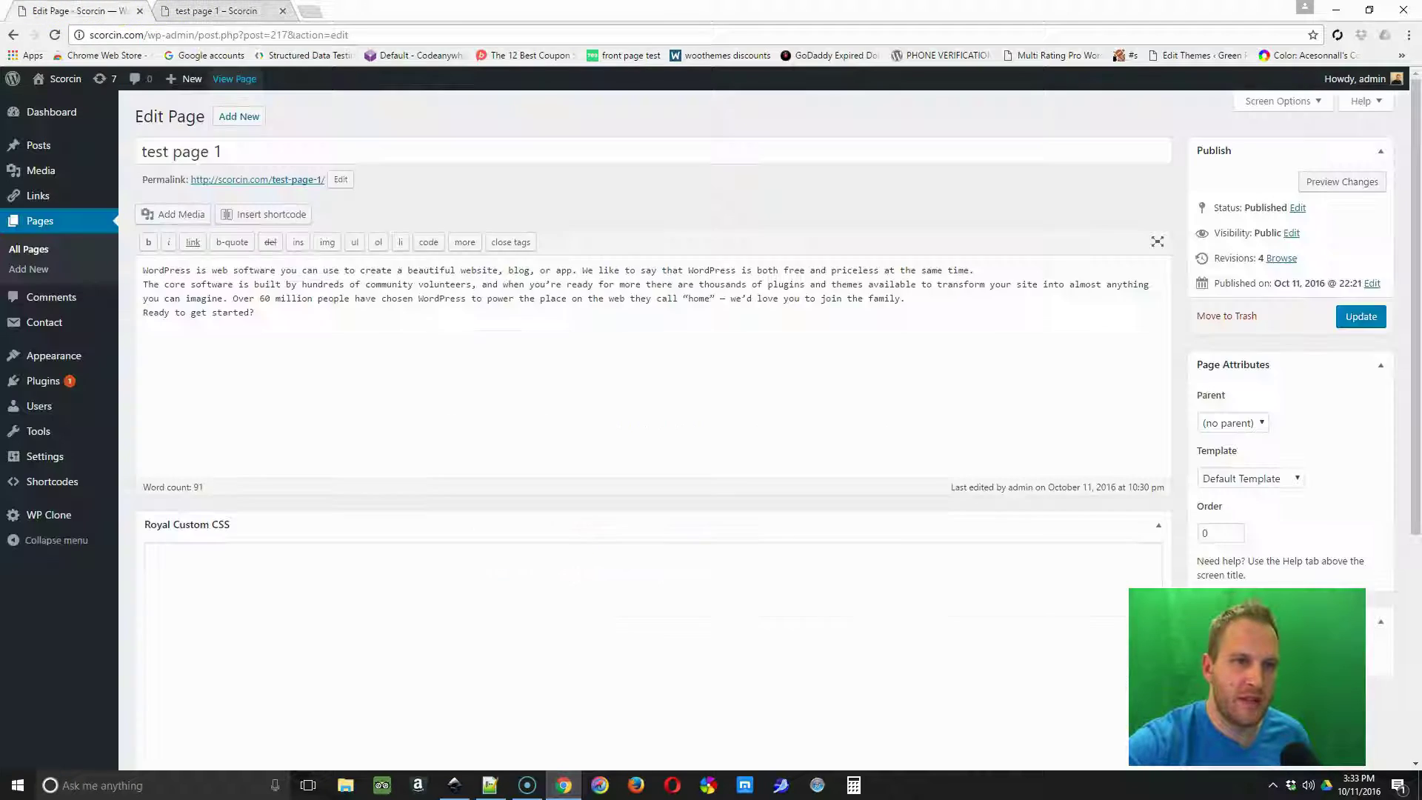
left_click(207, 11)
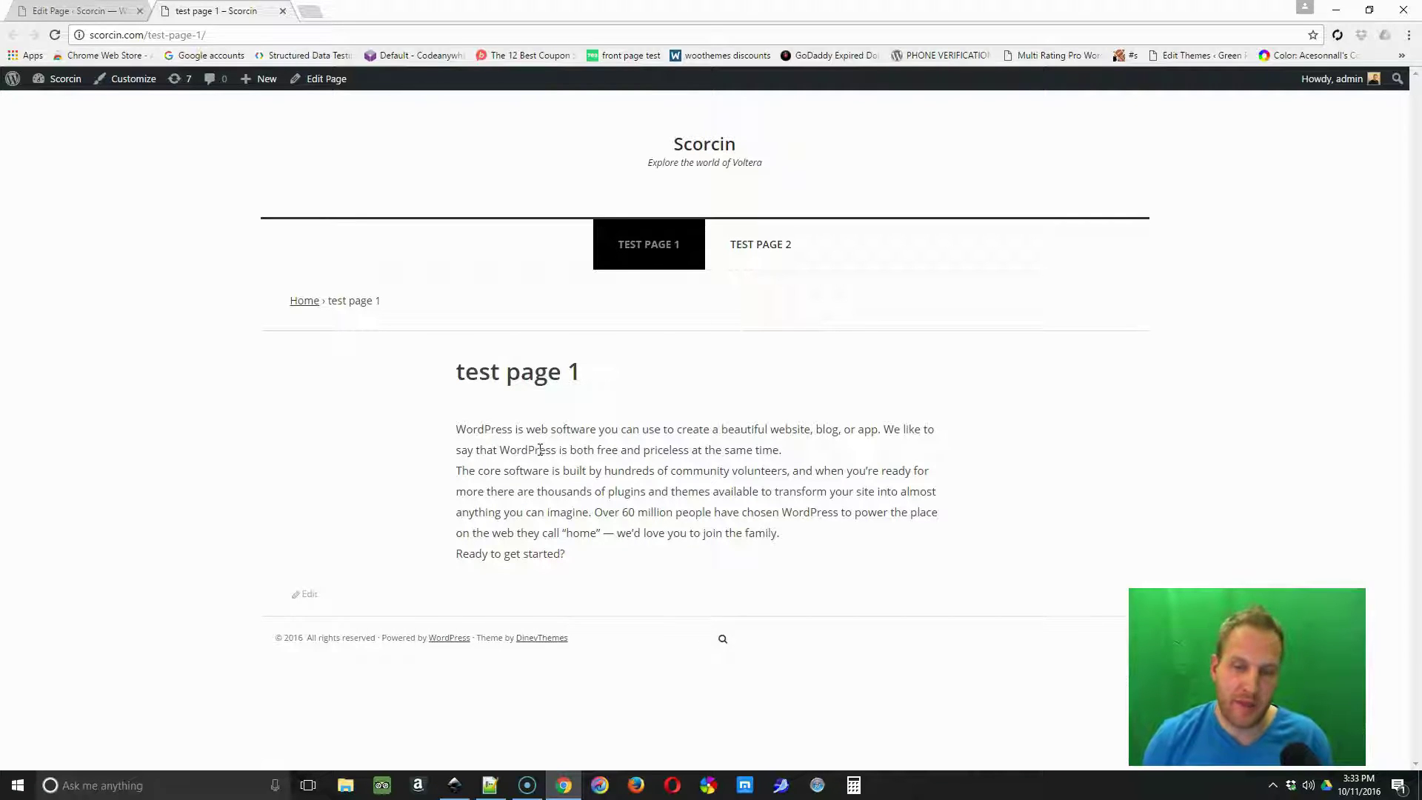
Select and copy the live page's first paragraph, starting 'WordPress is web software…'
left_click_drag(782, 450, 454, 428)
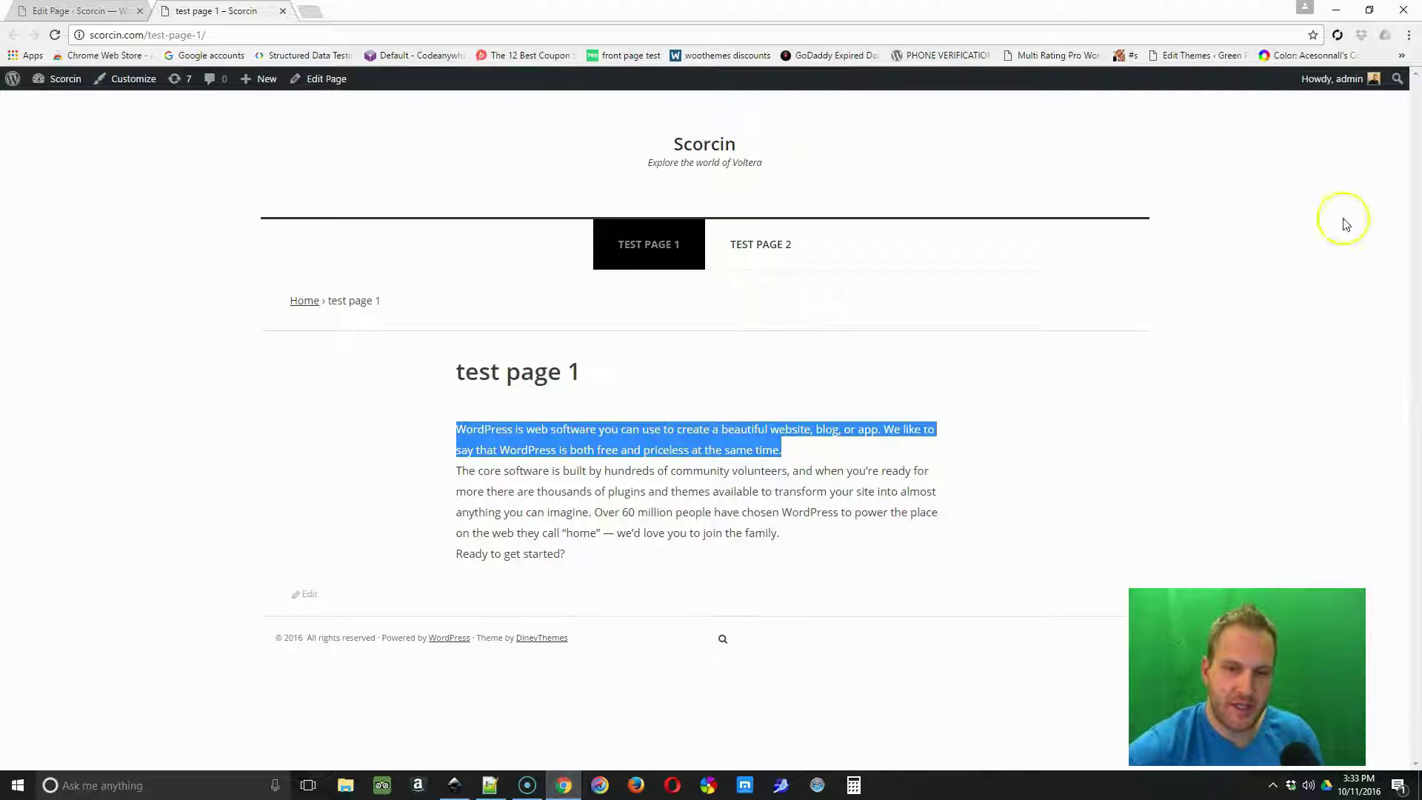
left_click(821, 444)
left_click_drag(777, 449, 446, 429)
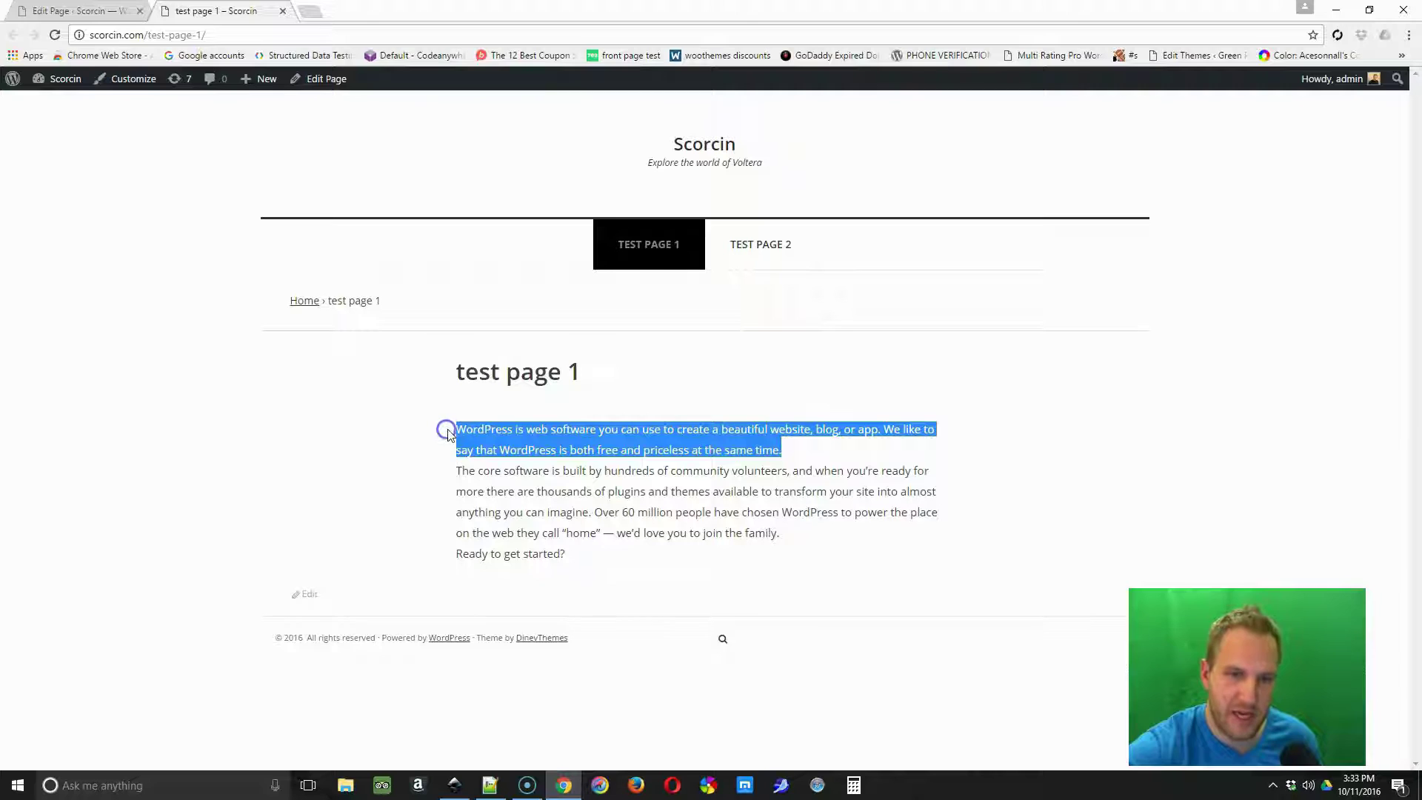
right_click(627, 430)
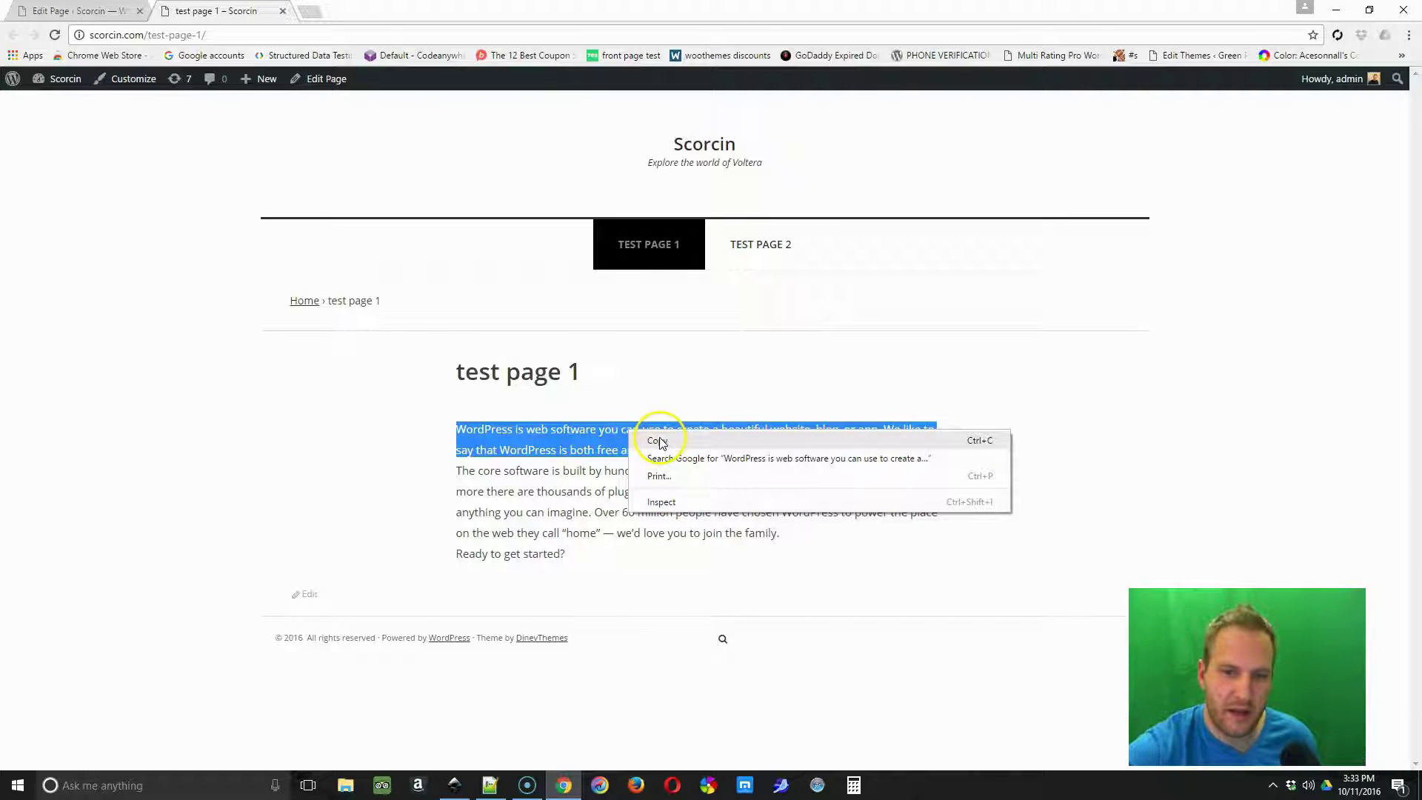
left_click(660, 440)
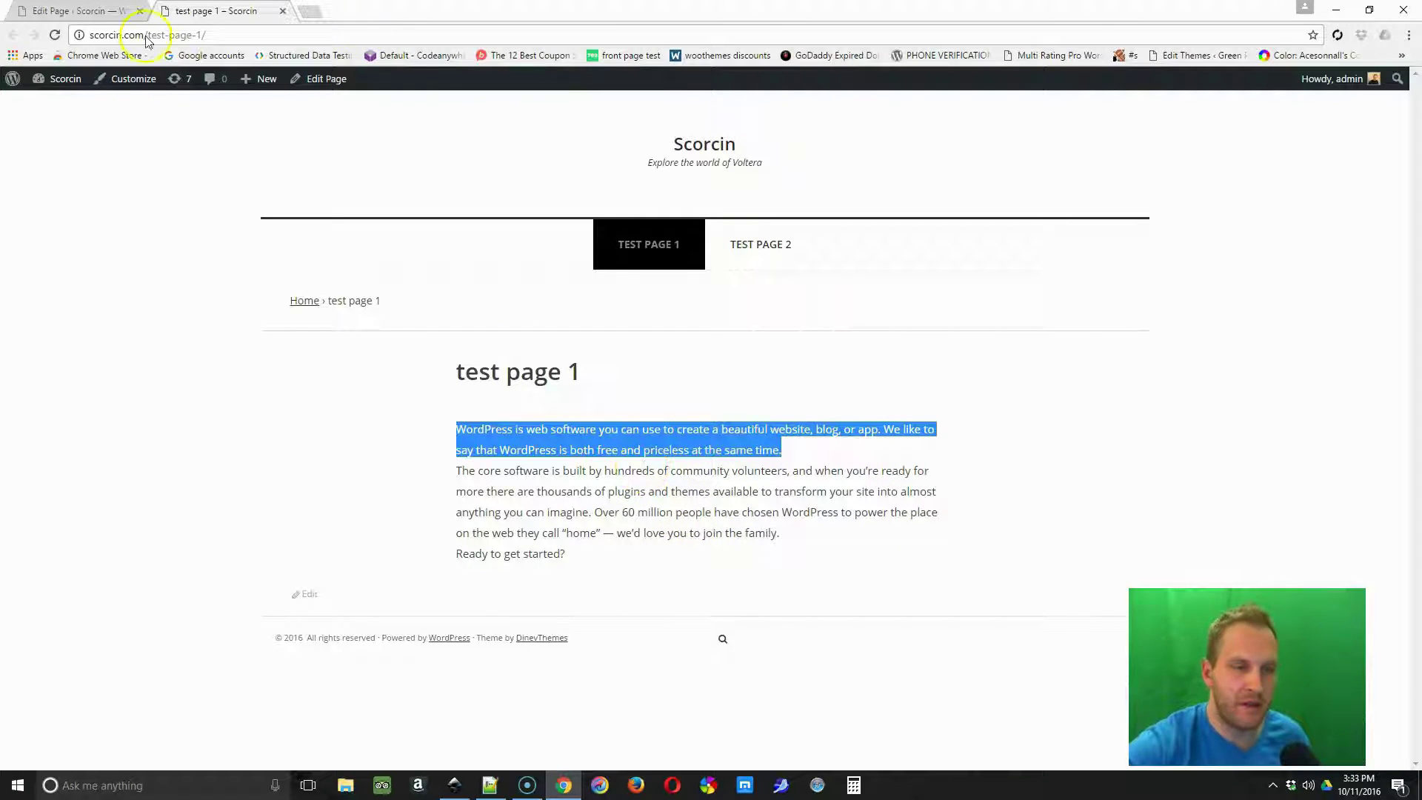
Glance between the editor and live page tabs, ending back in the editor
left_click(74, 12)
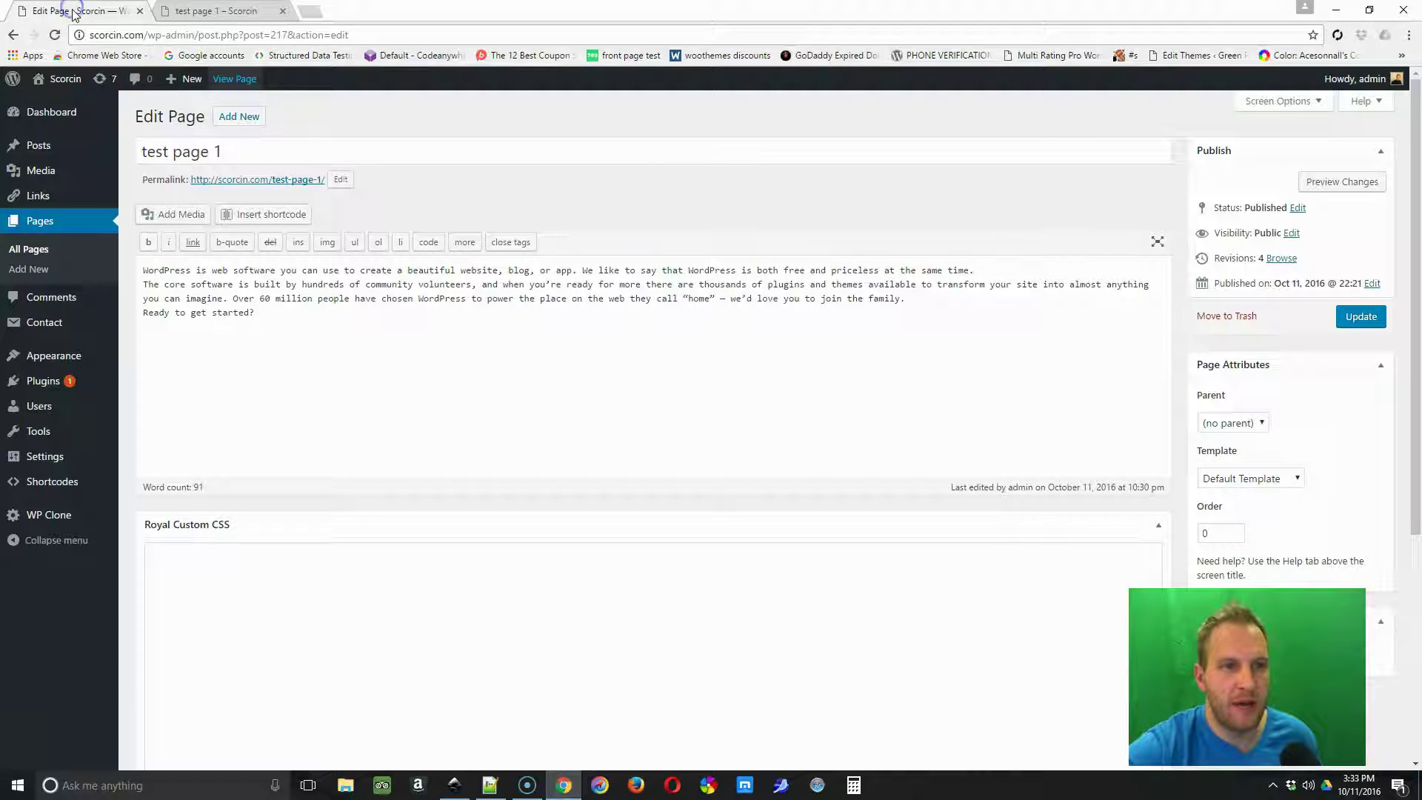
key("ctrl+Tab")
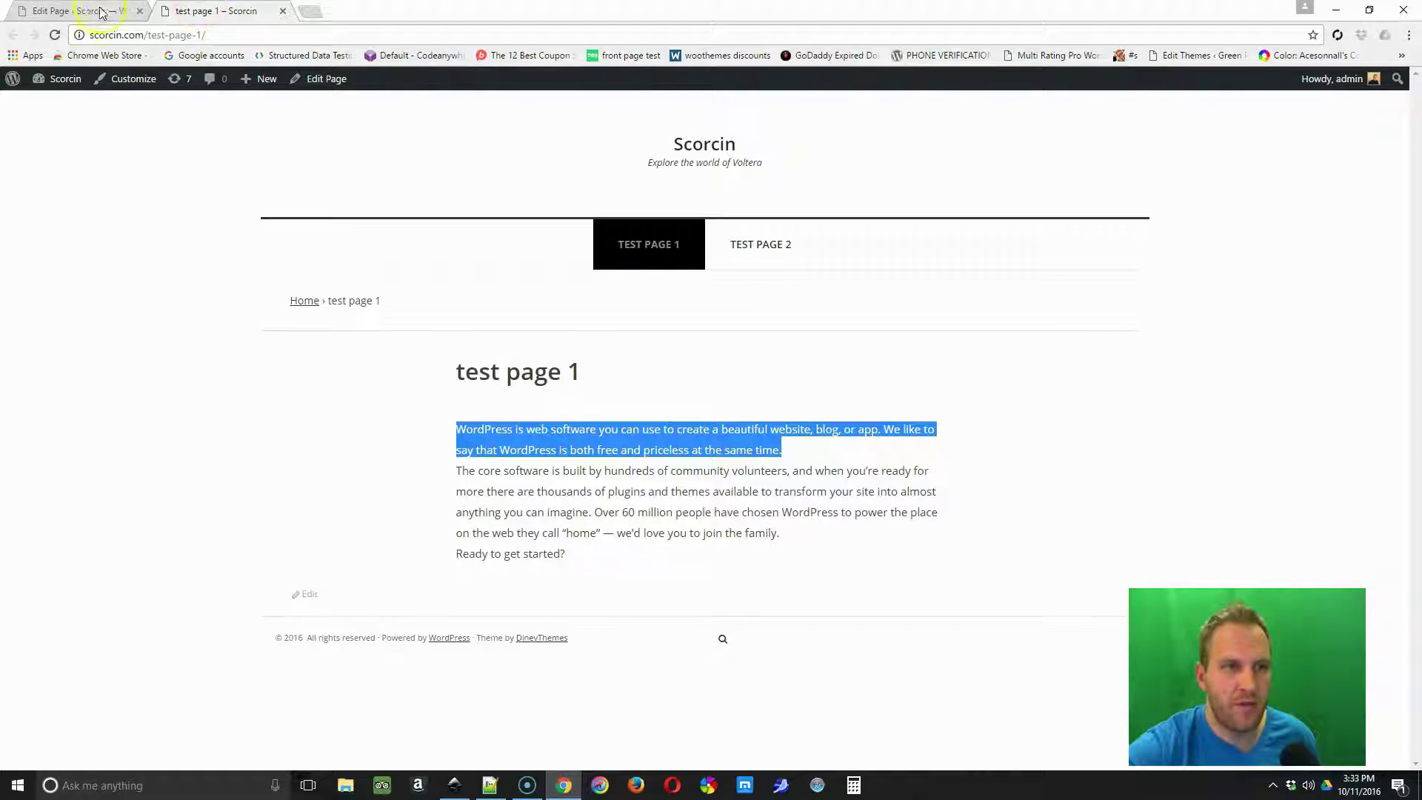
left_click(81, 9)
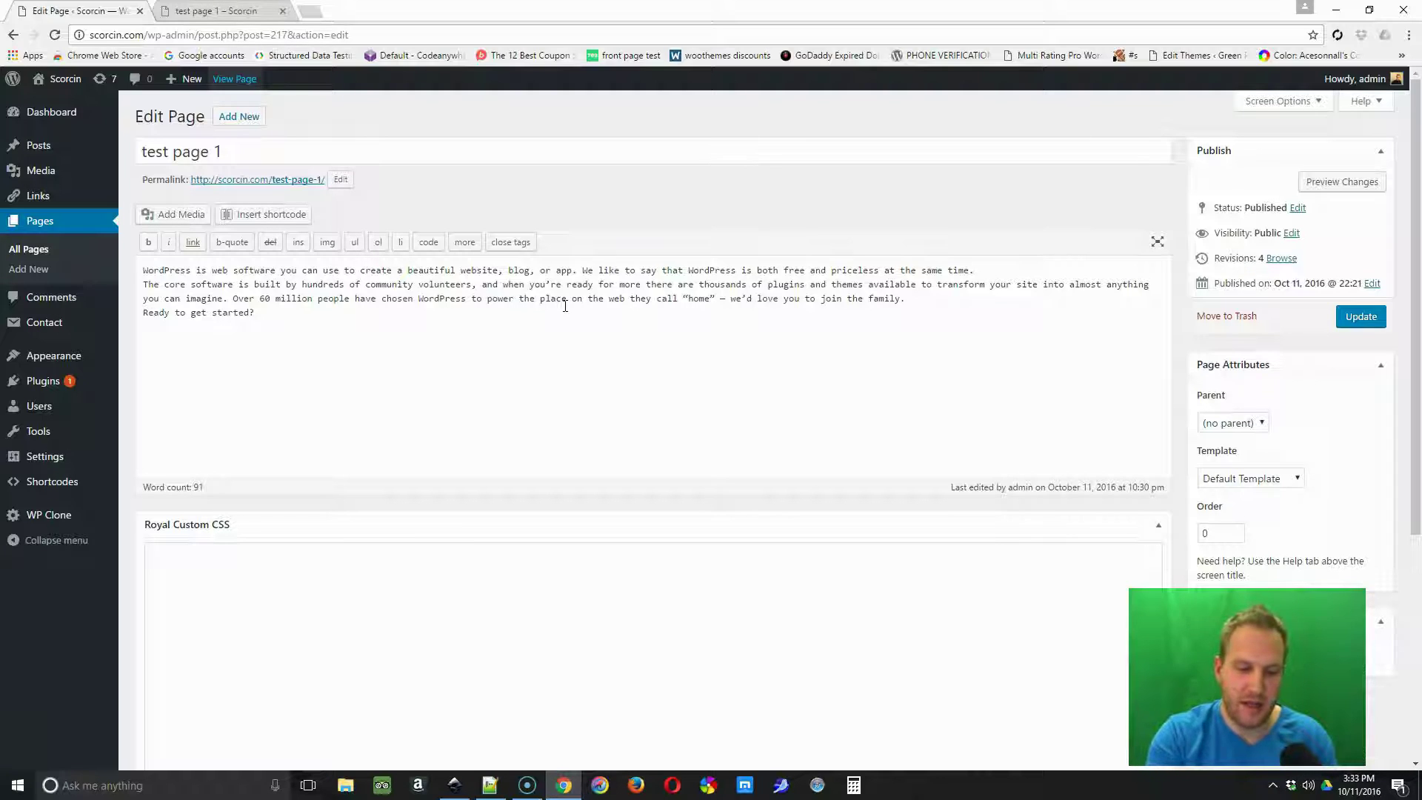
Find the copied opening sentence in the editor text by pasting it into the find box
key("ctrl+f")
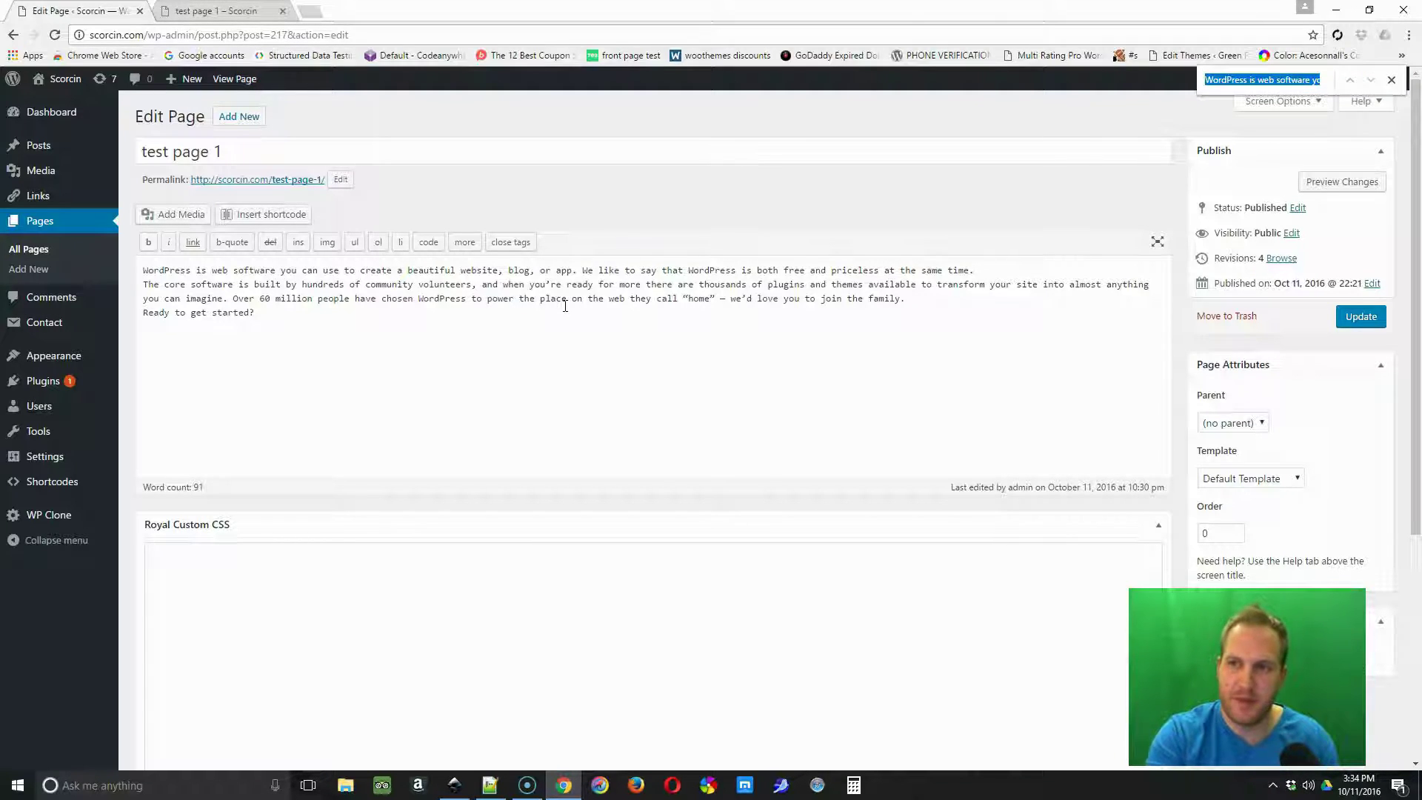
key("BackSpace")
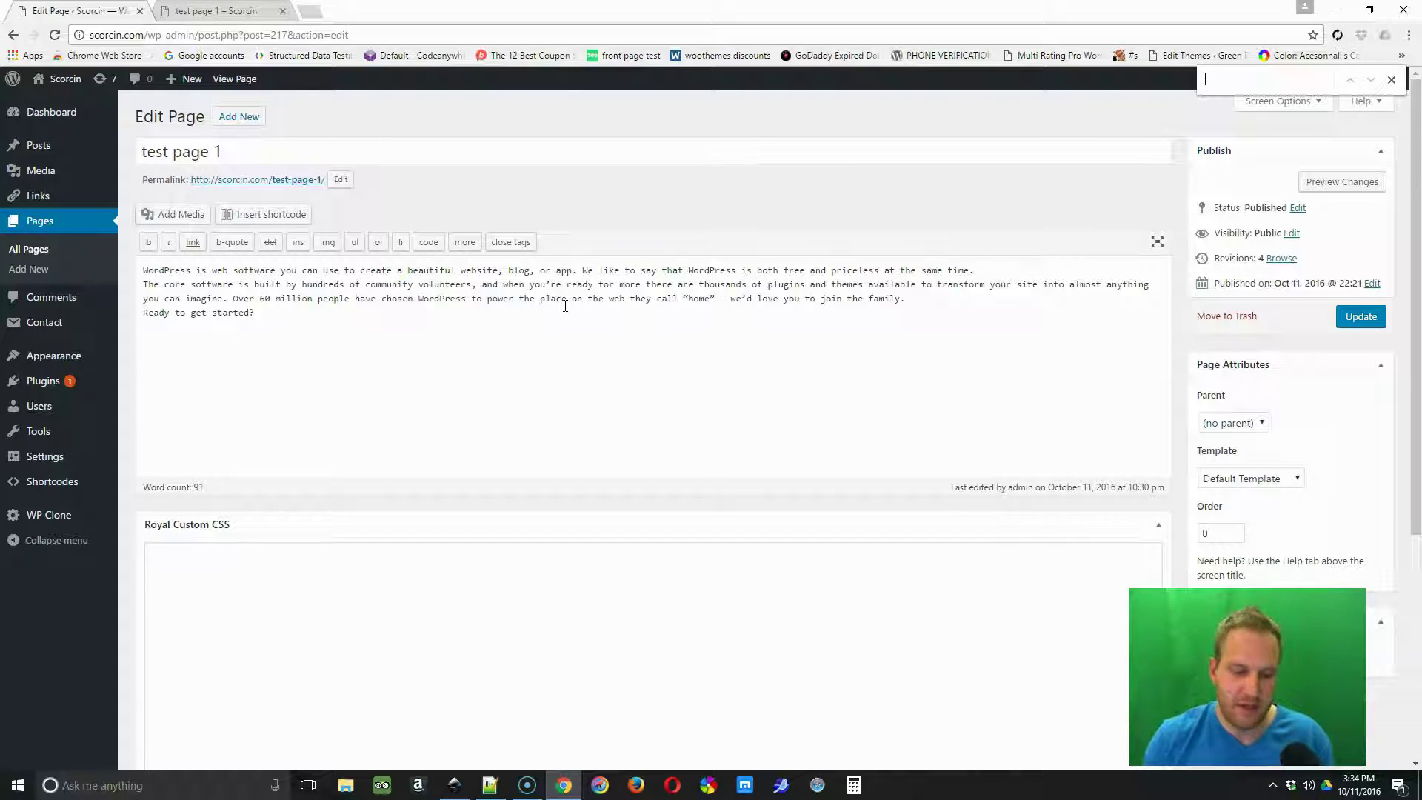
left_click(1212, 80)
right_click(1212, 79)
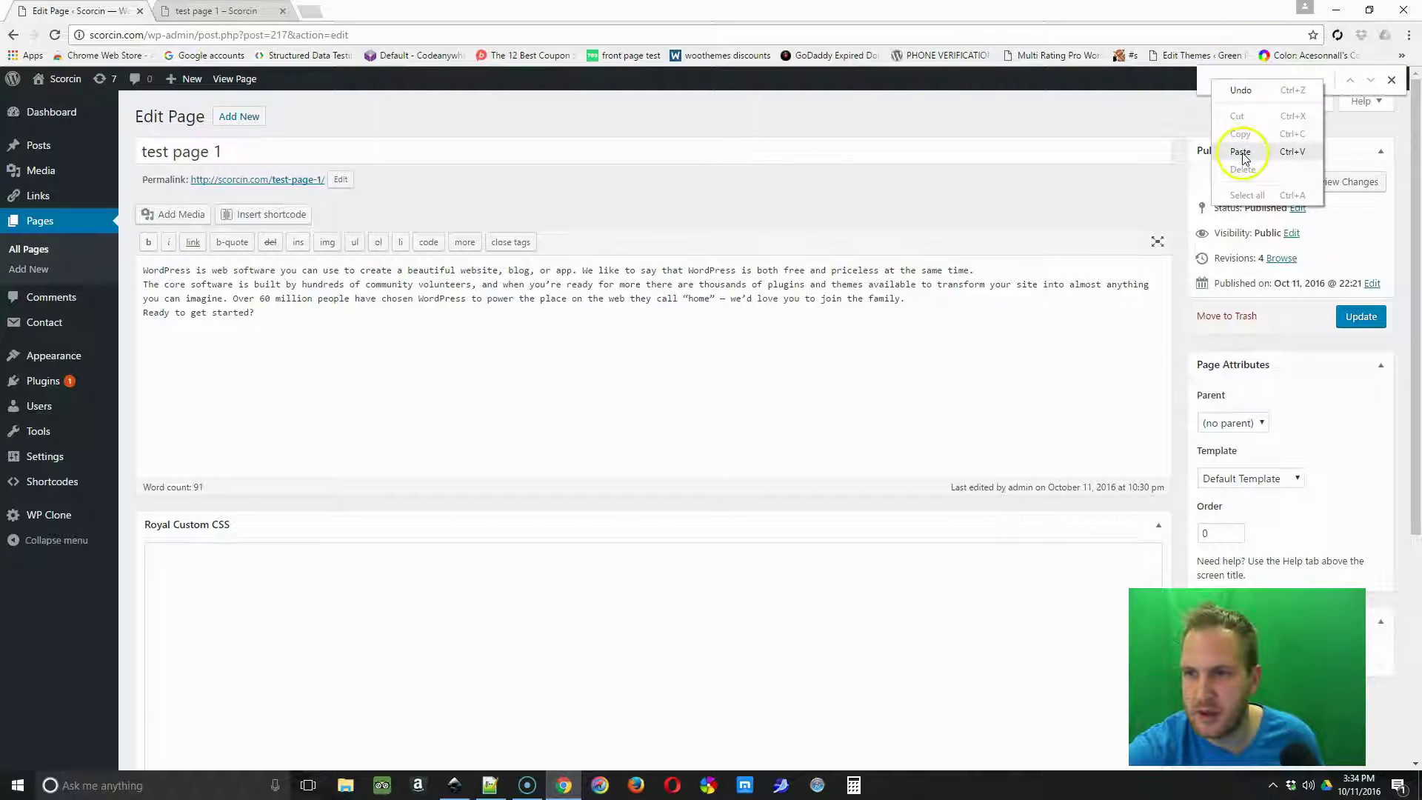
right_click(1207, 79)
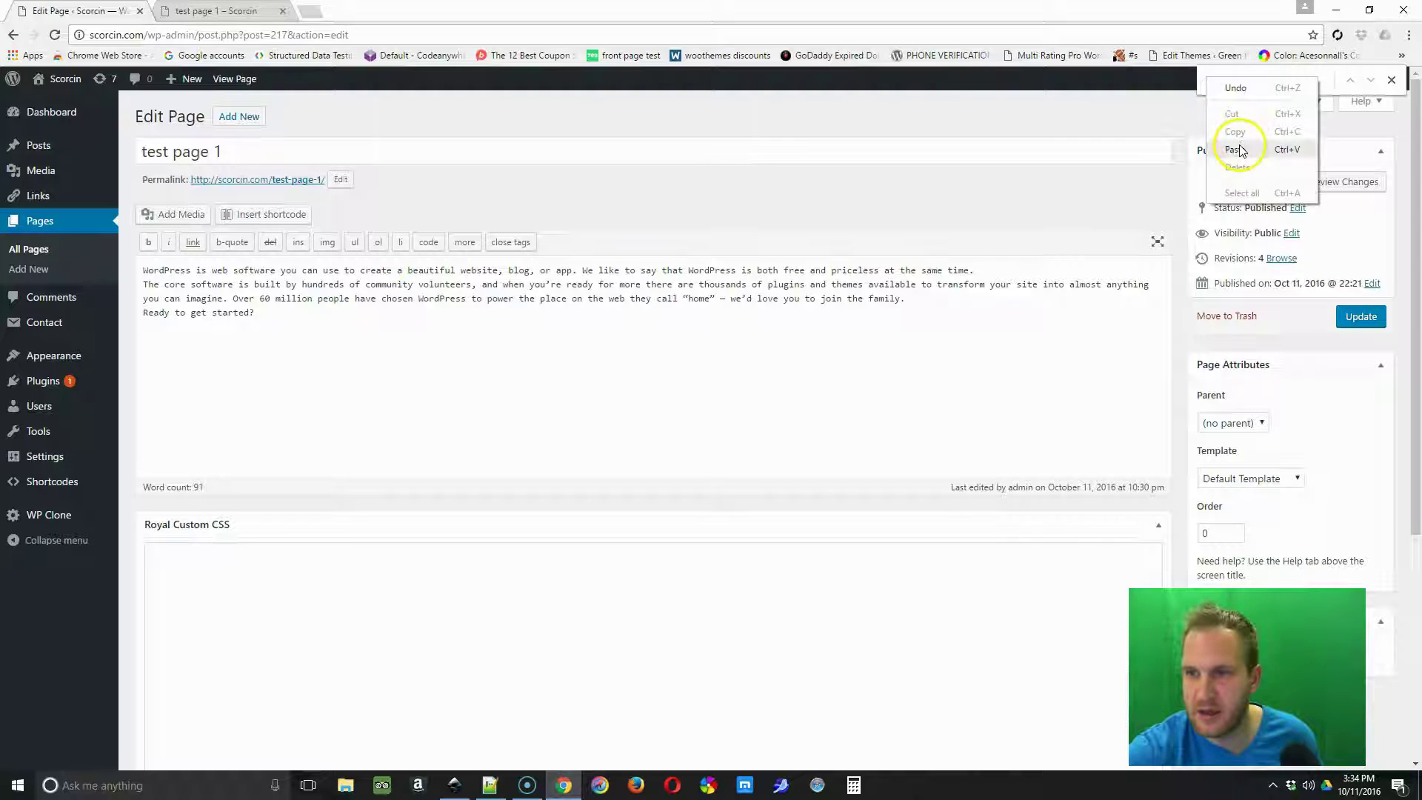
left_click(1235, 151)
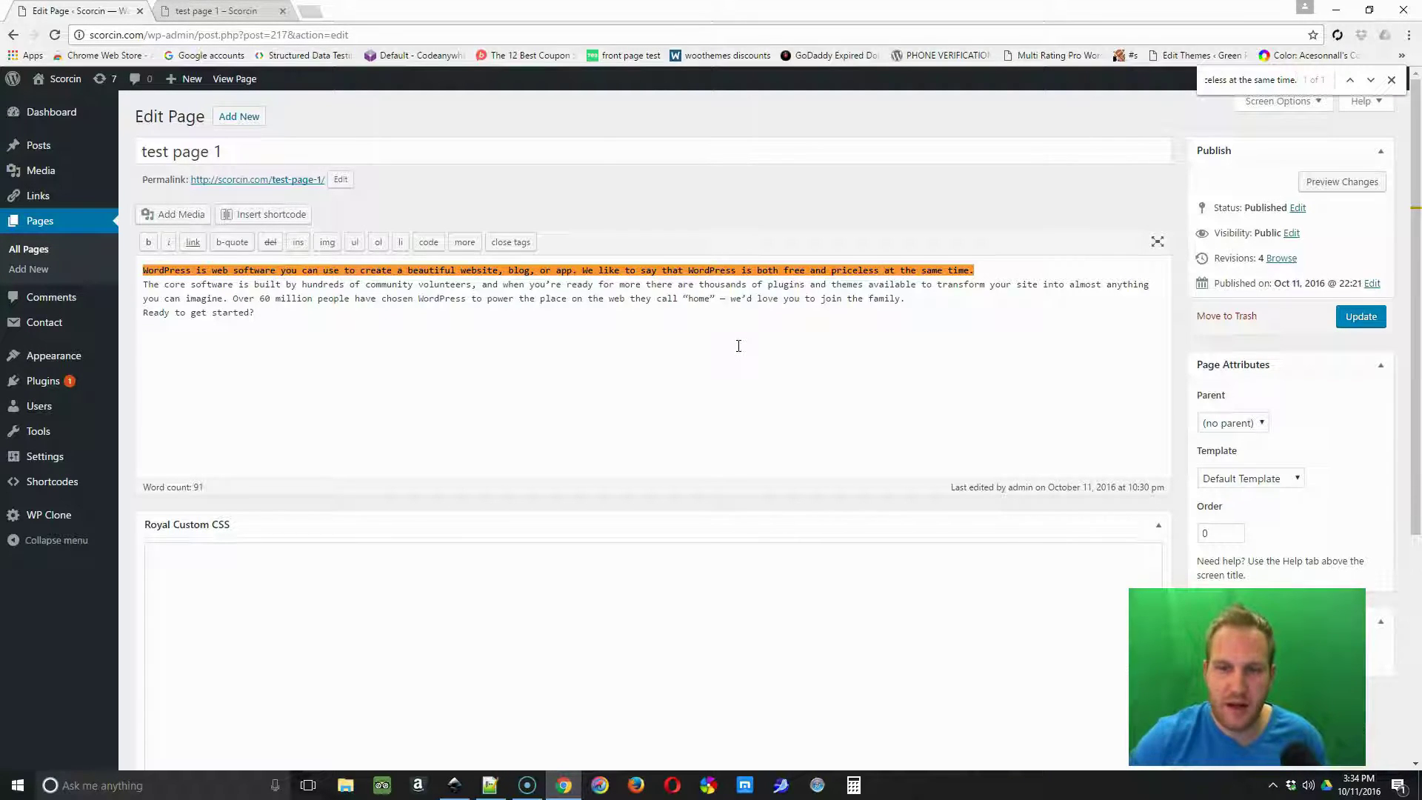
Replace the first paragraph with 'New test goes here.' and update the page
left_click(974, 271)
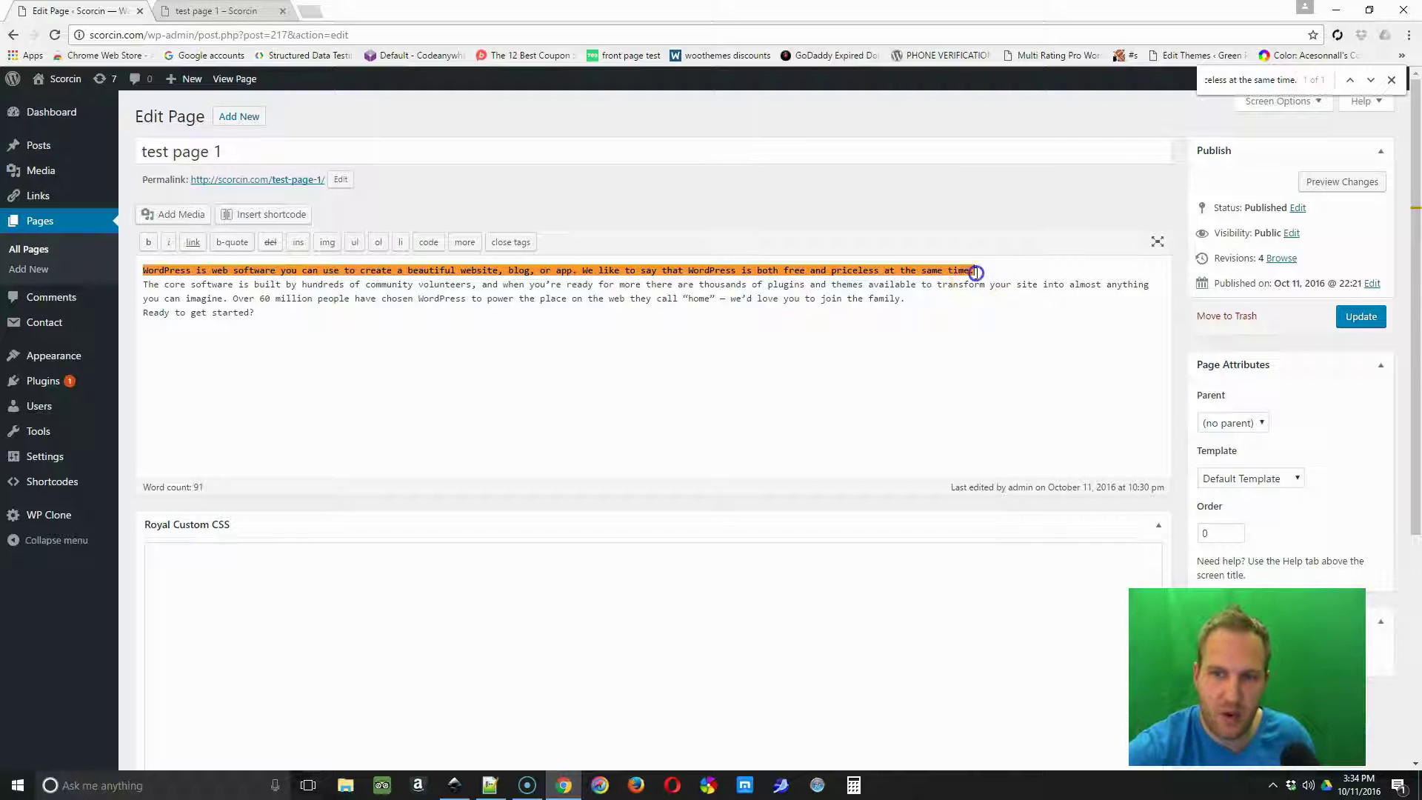
left_click_drag(975, 271, 143, 272)
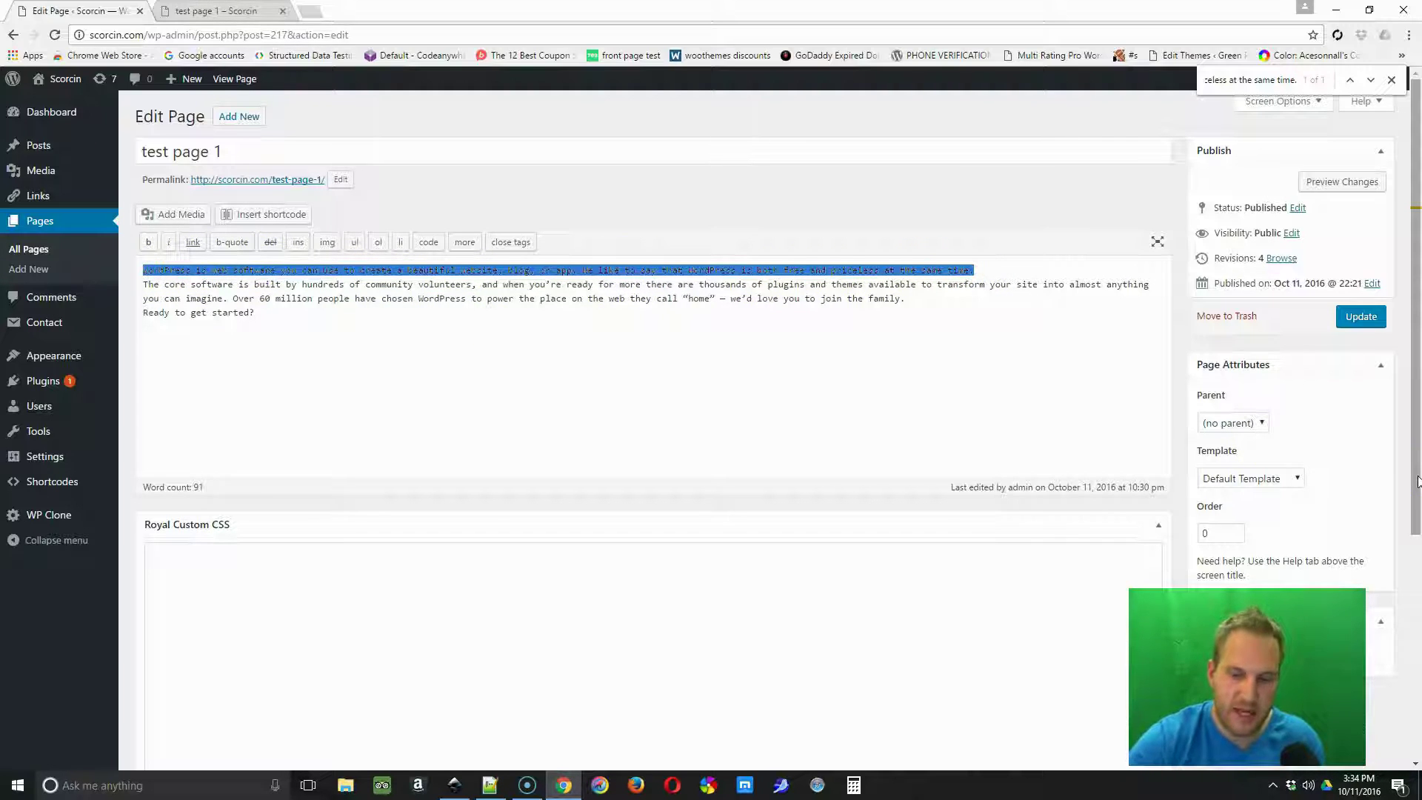
key("BackSpace")
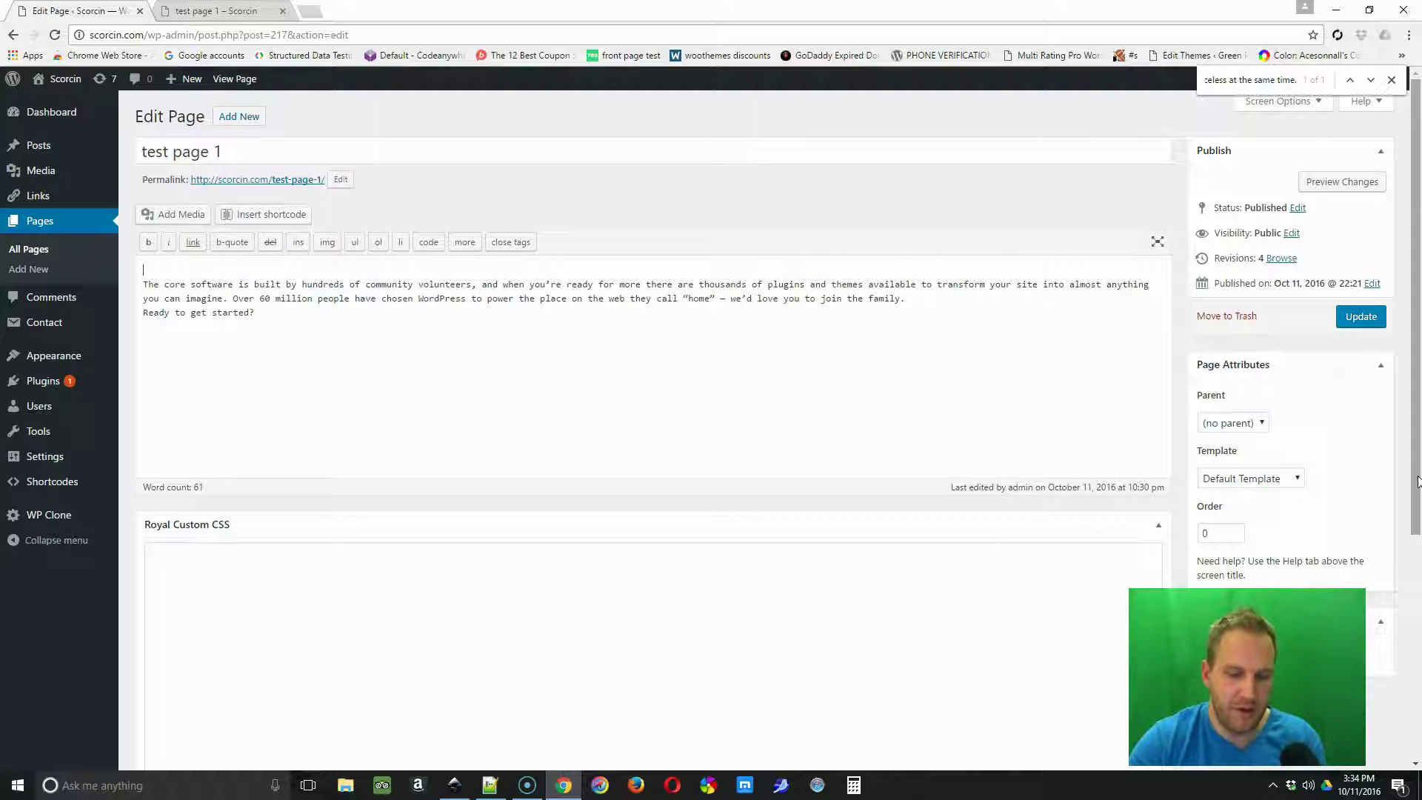
type("New t")
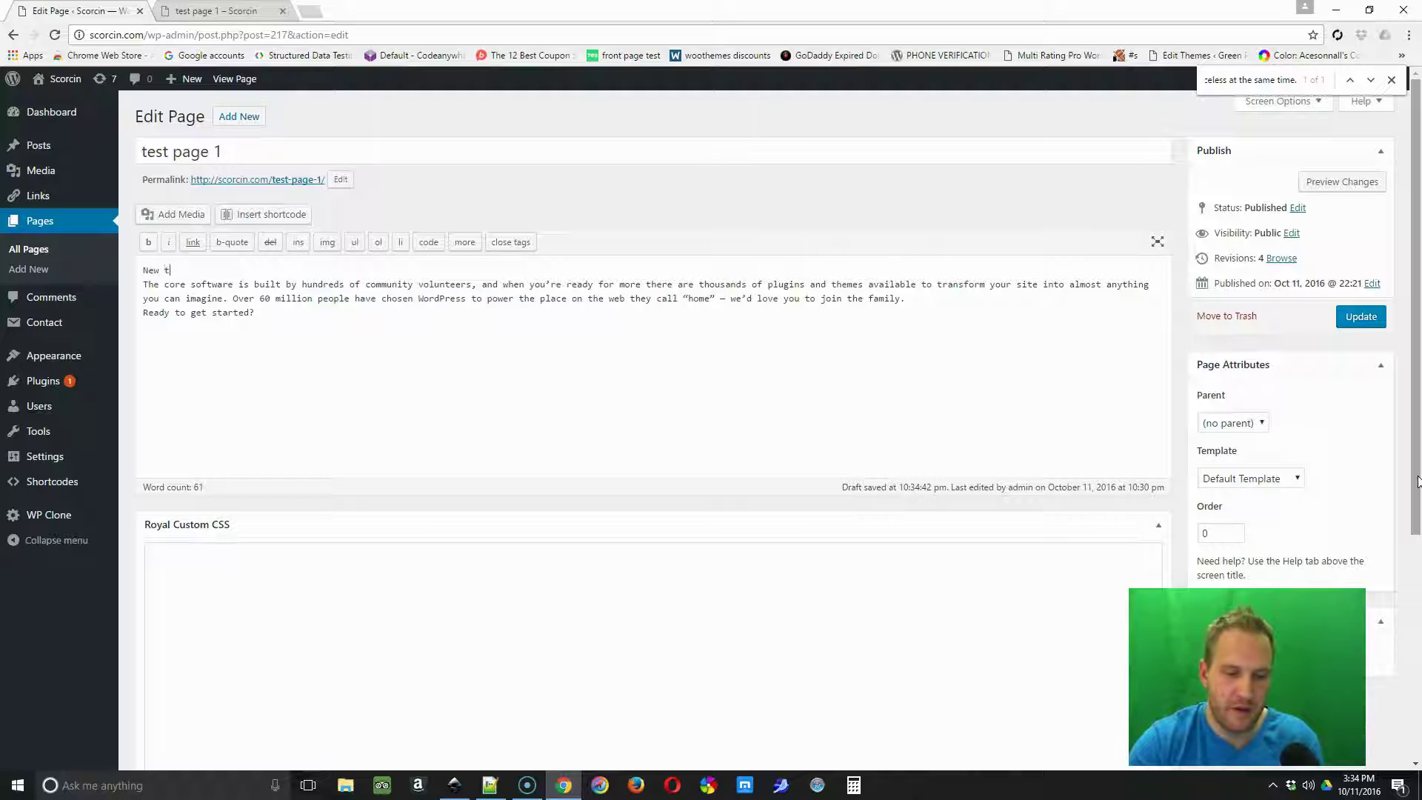
type("est goes here.")
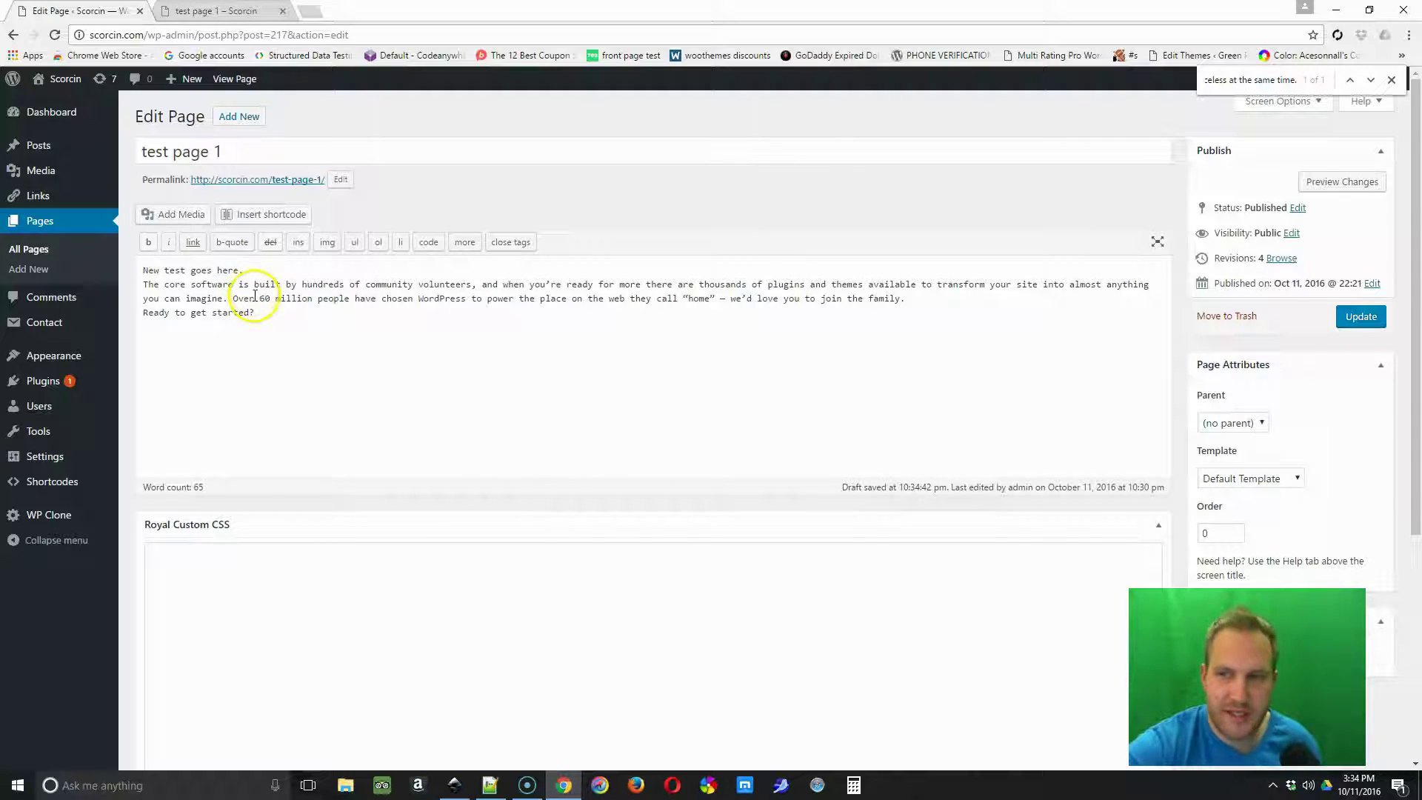
left_click(1354, 323)
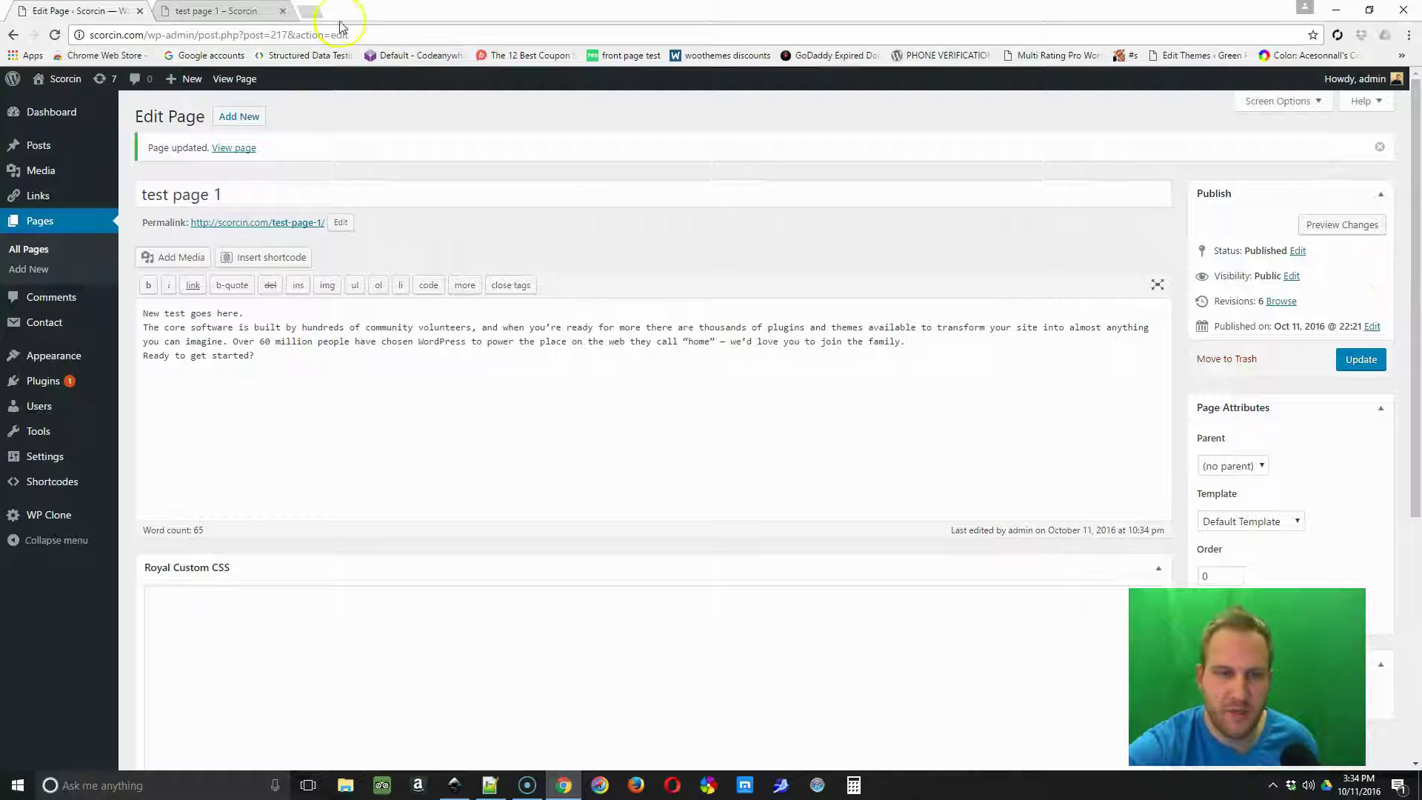
left_click(222, 10)
Reload the live test page 1 and highlight its new first line 'New test goes here.'
left_click(55, 8)
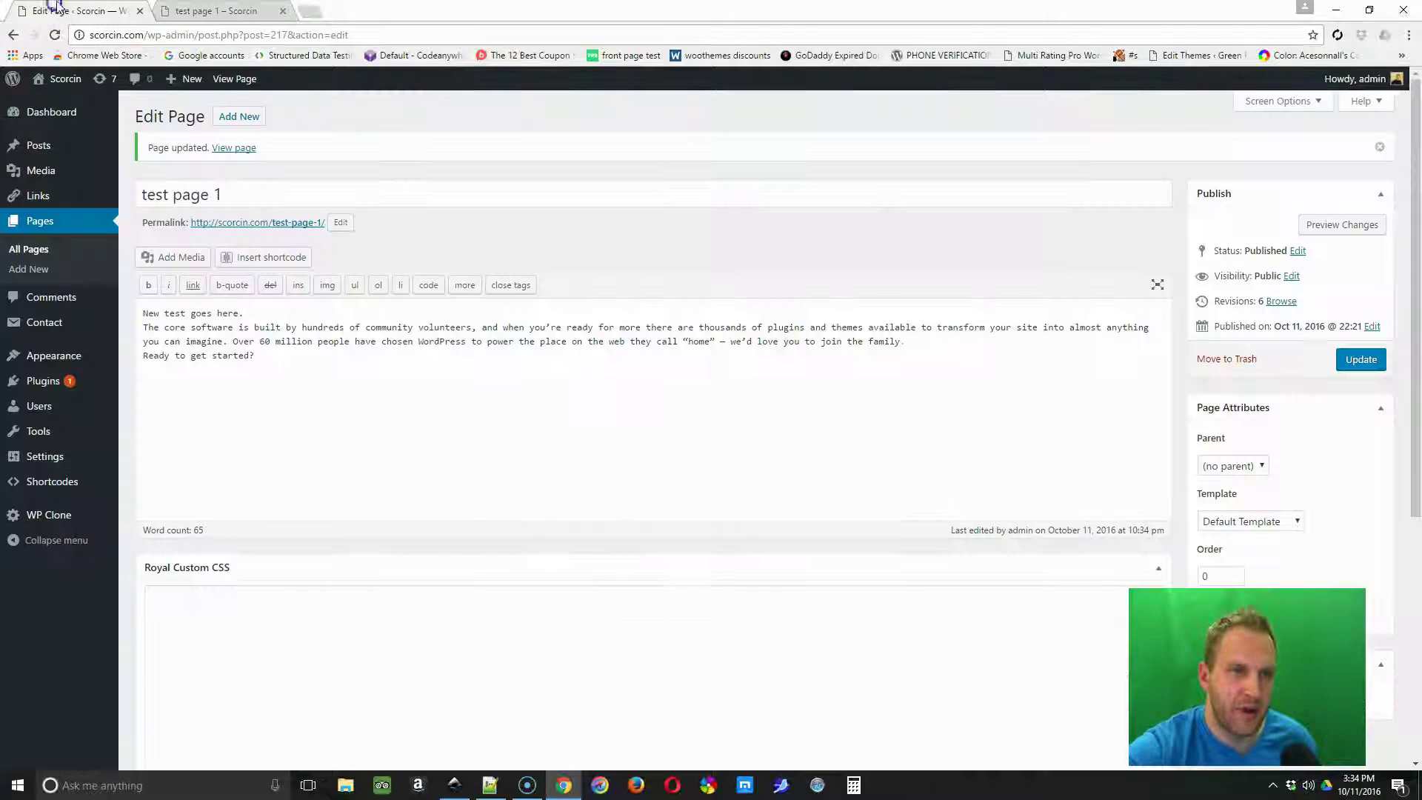
left_click(206, 10)
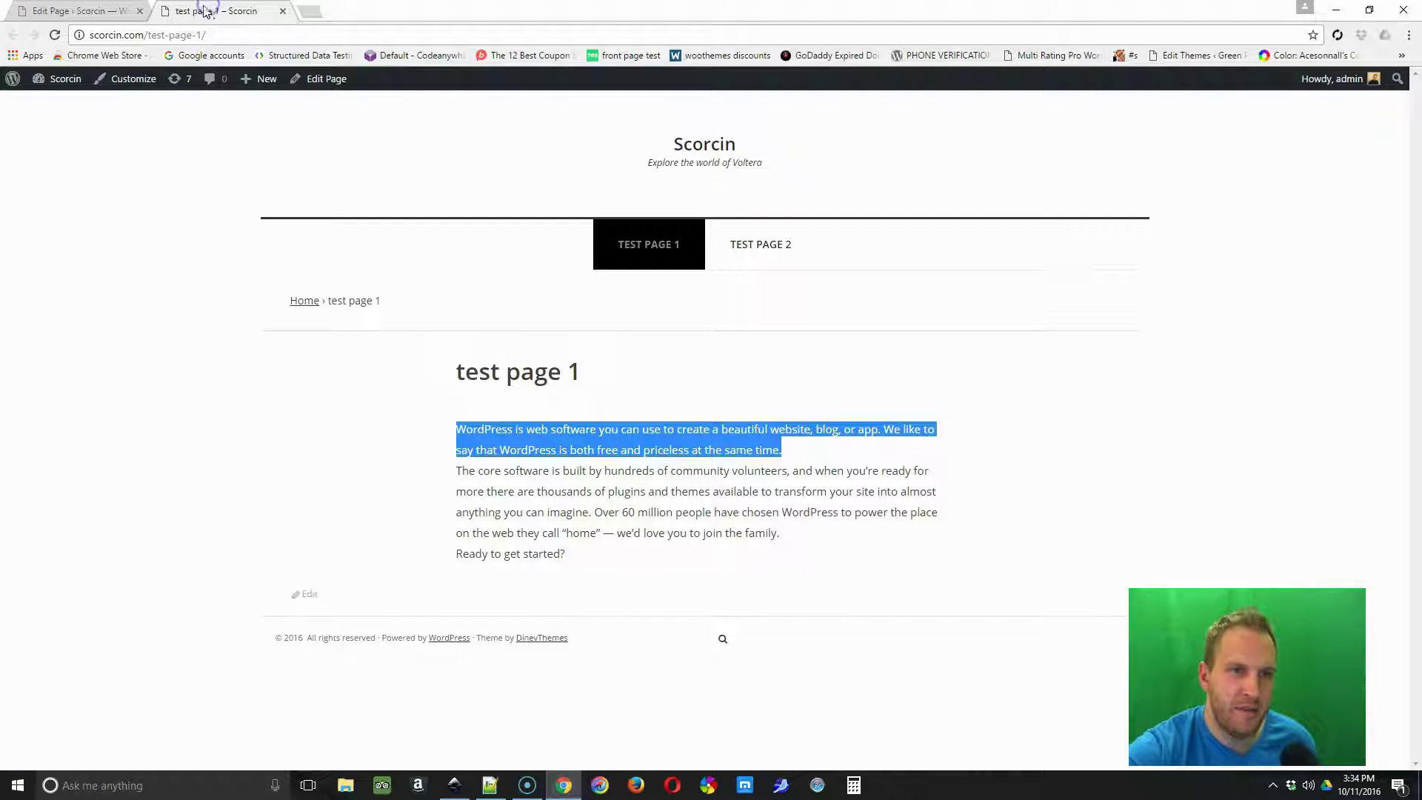
left_click(55, 34)
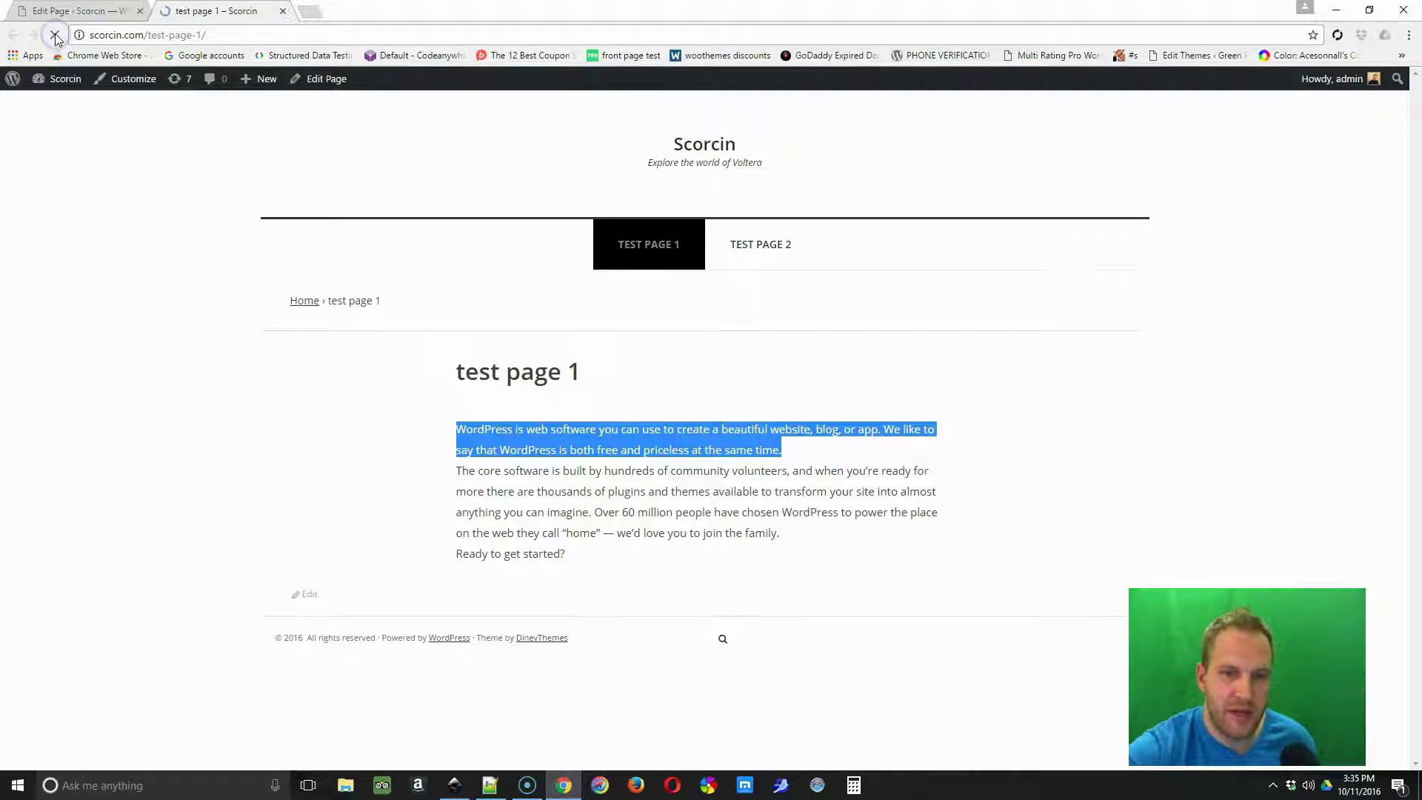
left_click_drag(560, 430, 424, 430)
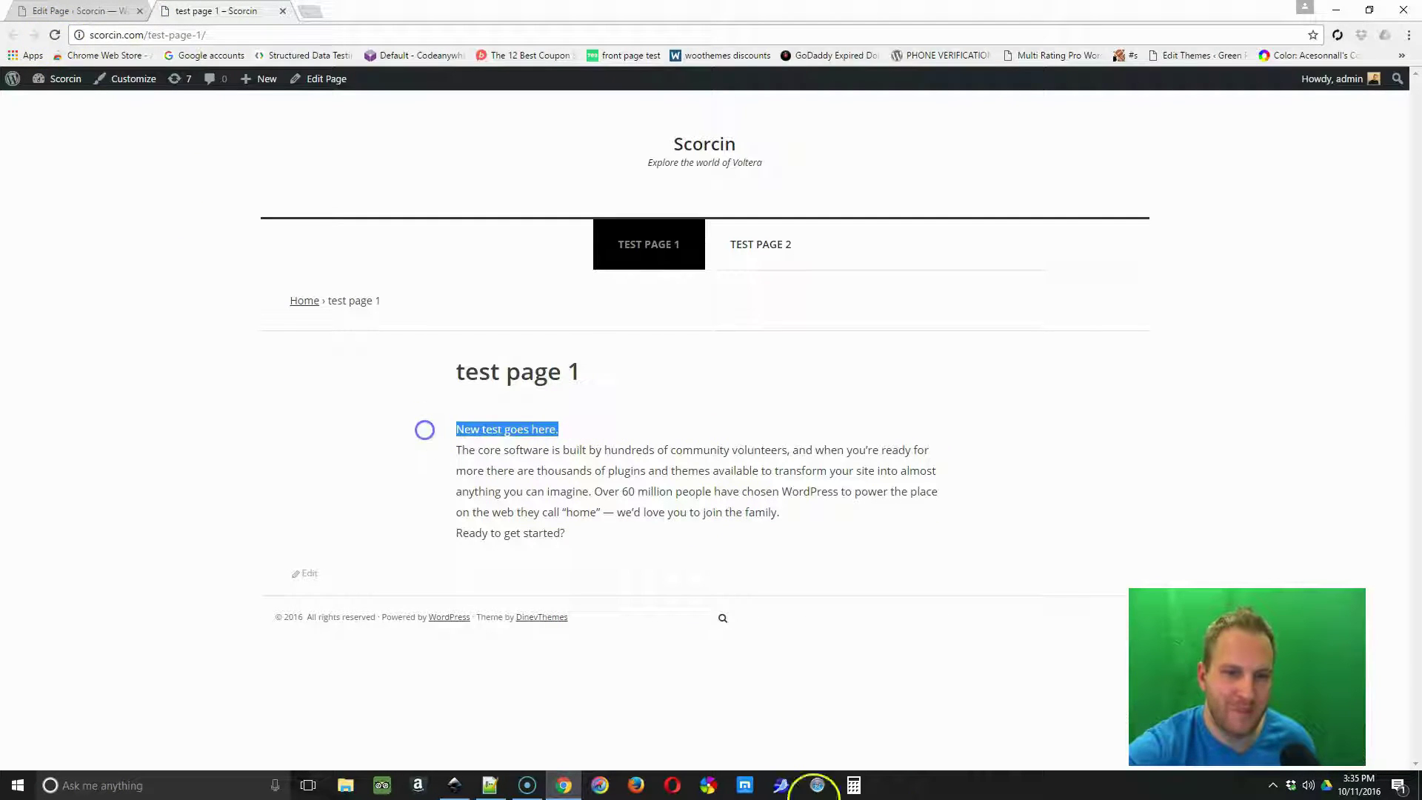